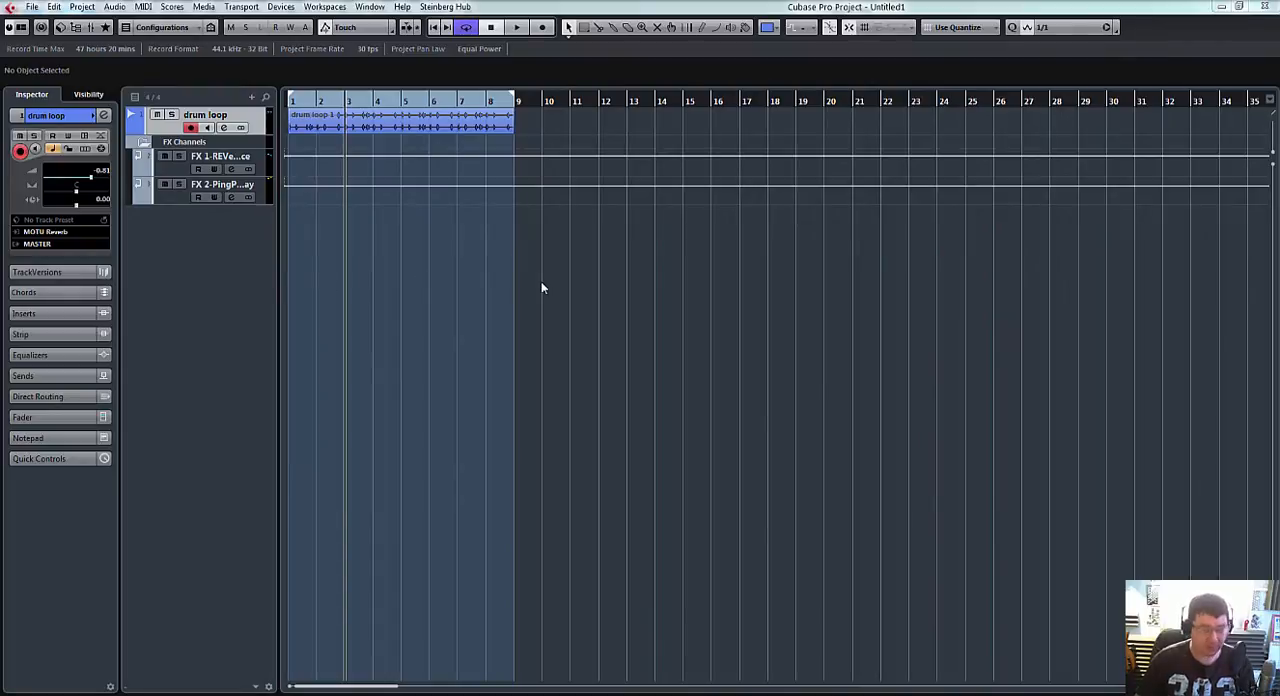
Step: Activate the drum loop's REVerence and PingPongDelay sends in the mixer during playback, and lower its fader to -2.95
key("F3")
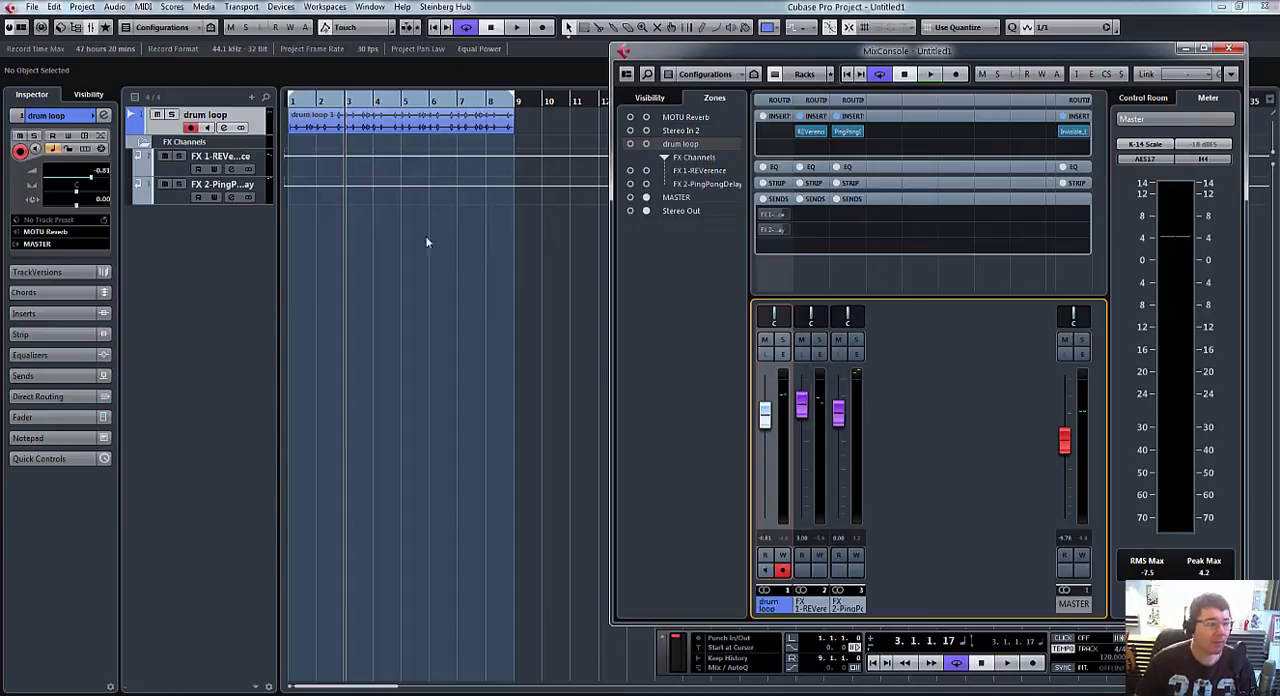
key("space")
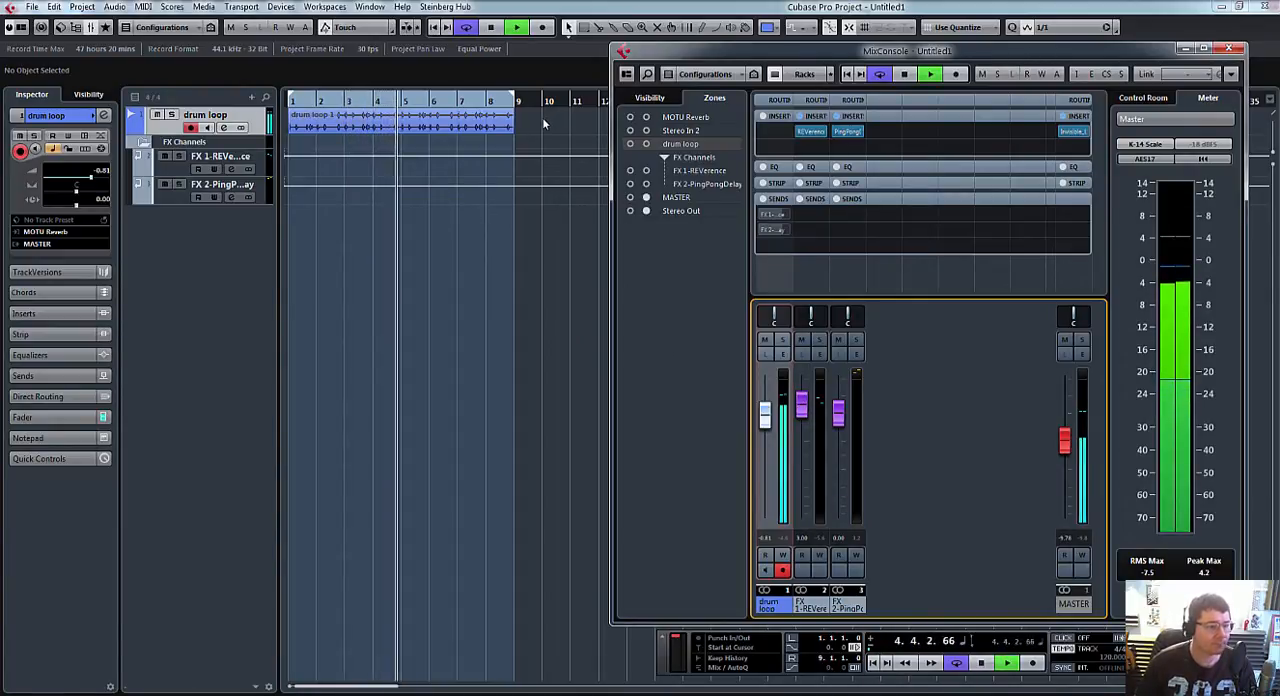
mouse_move(759, 213)
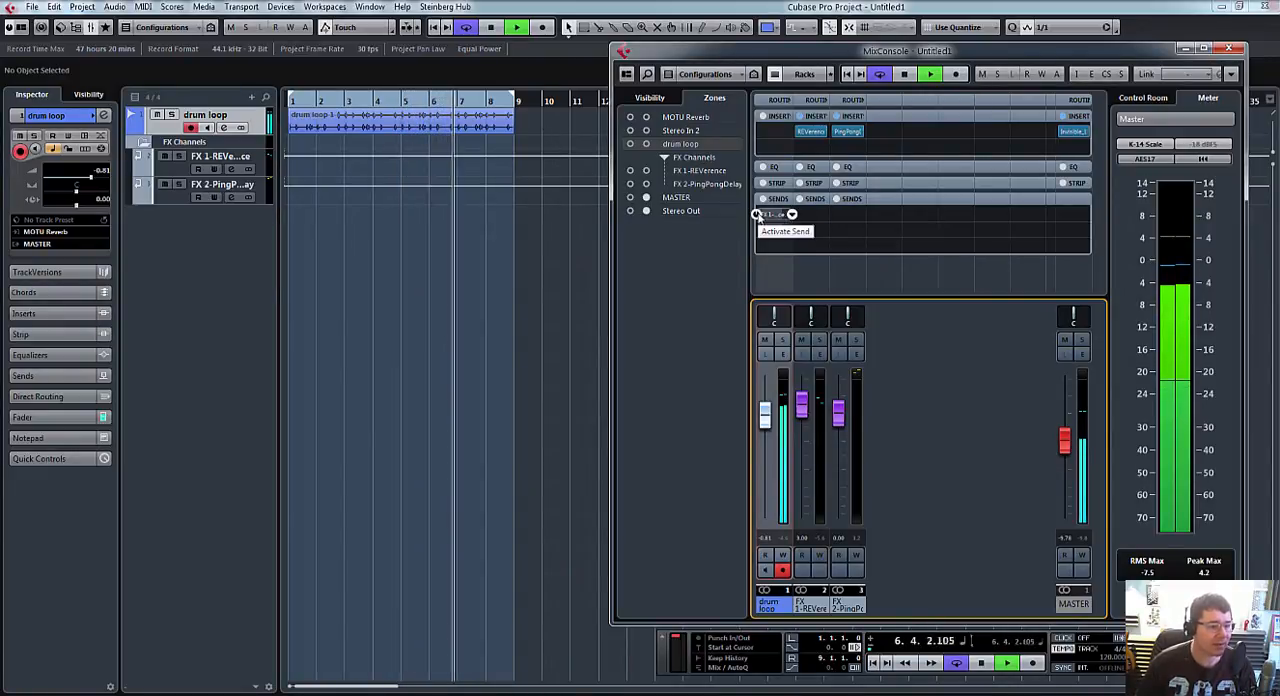
left_click(757, 214)
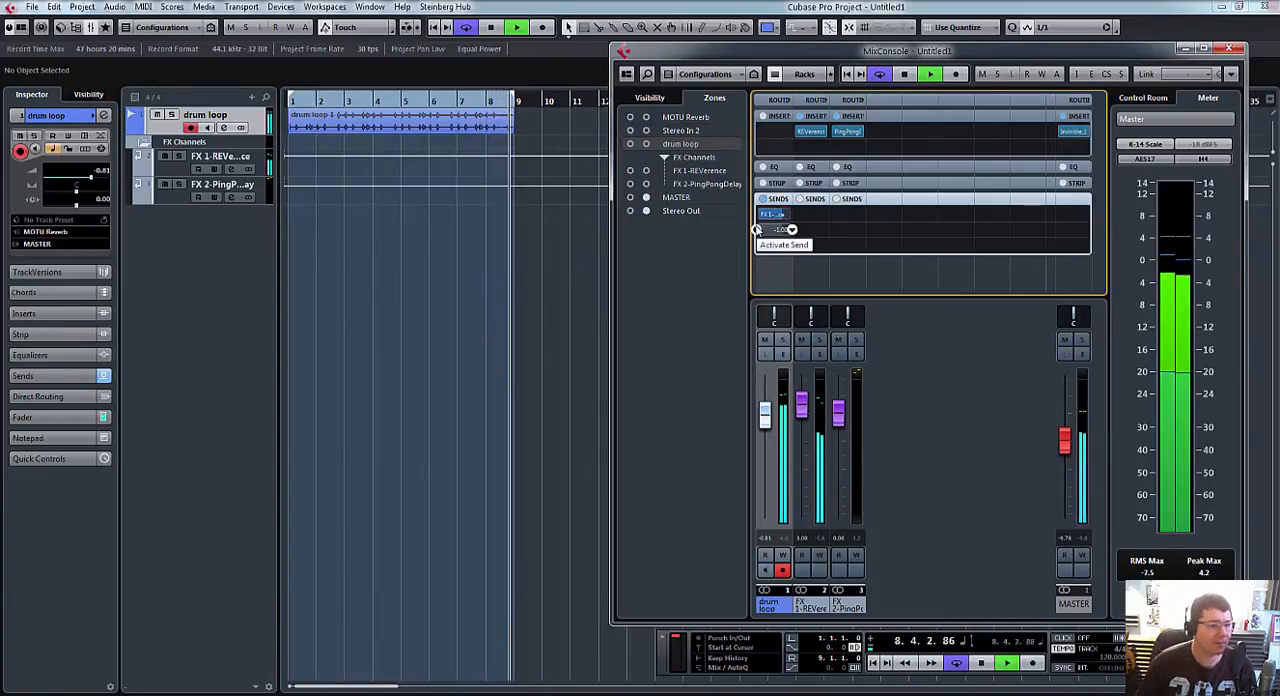
left_click(757, 229)
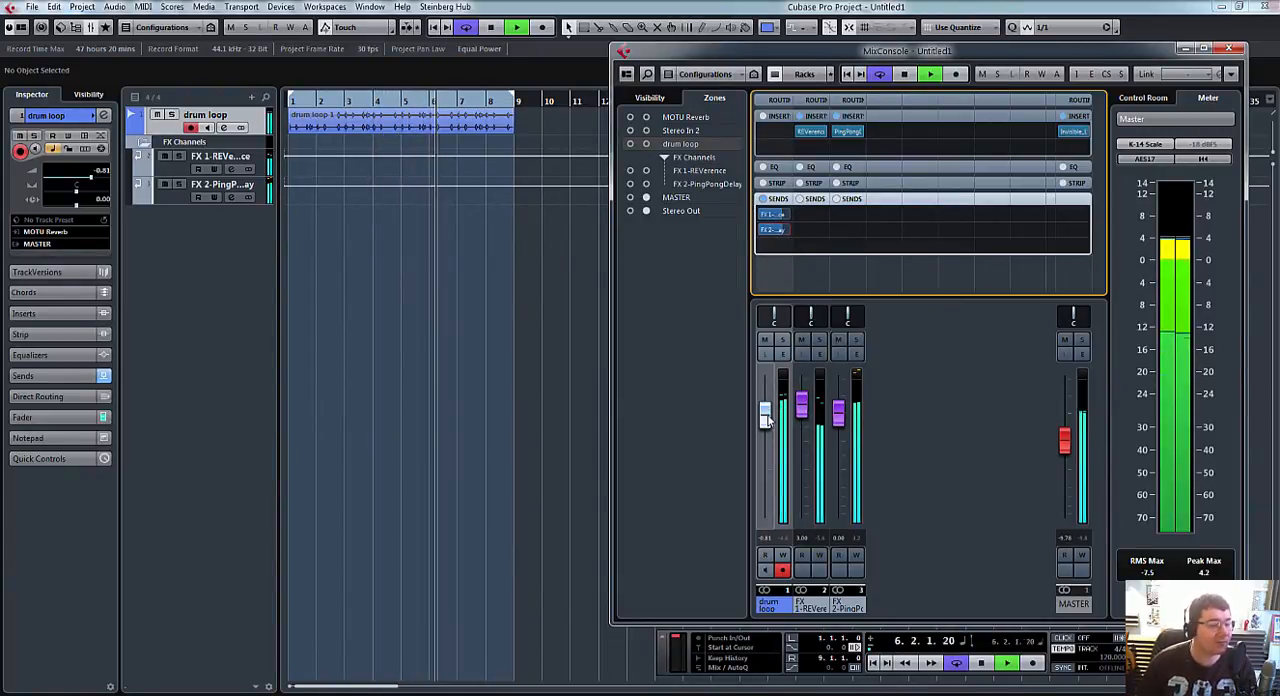
mouse_move(765, 418)
left_mouse_down()
mouse_move(779, 506)
mouse_move(771, 423)
left_mouse_up()
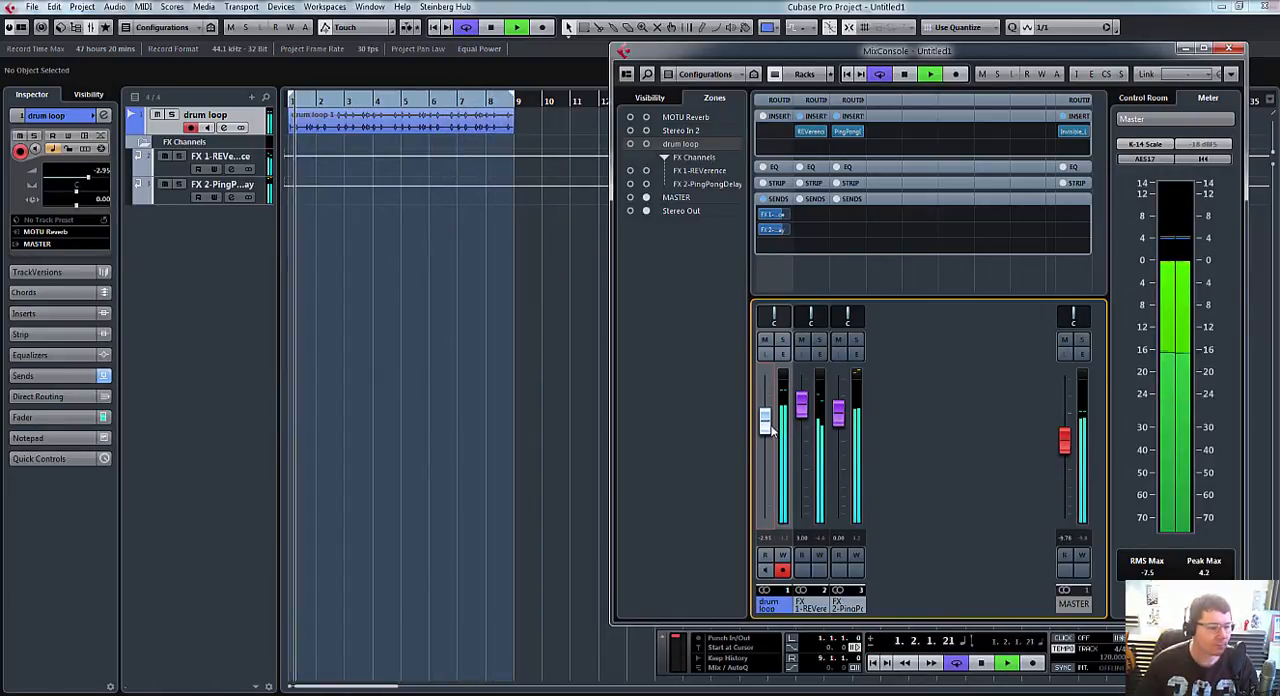
Step: Move the drum loop's REVerence and PingPongDelay sends to pre-fader
right_click(774, 215)
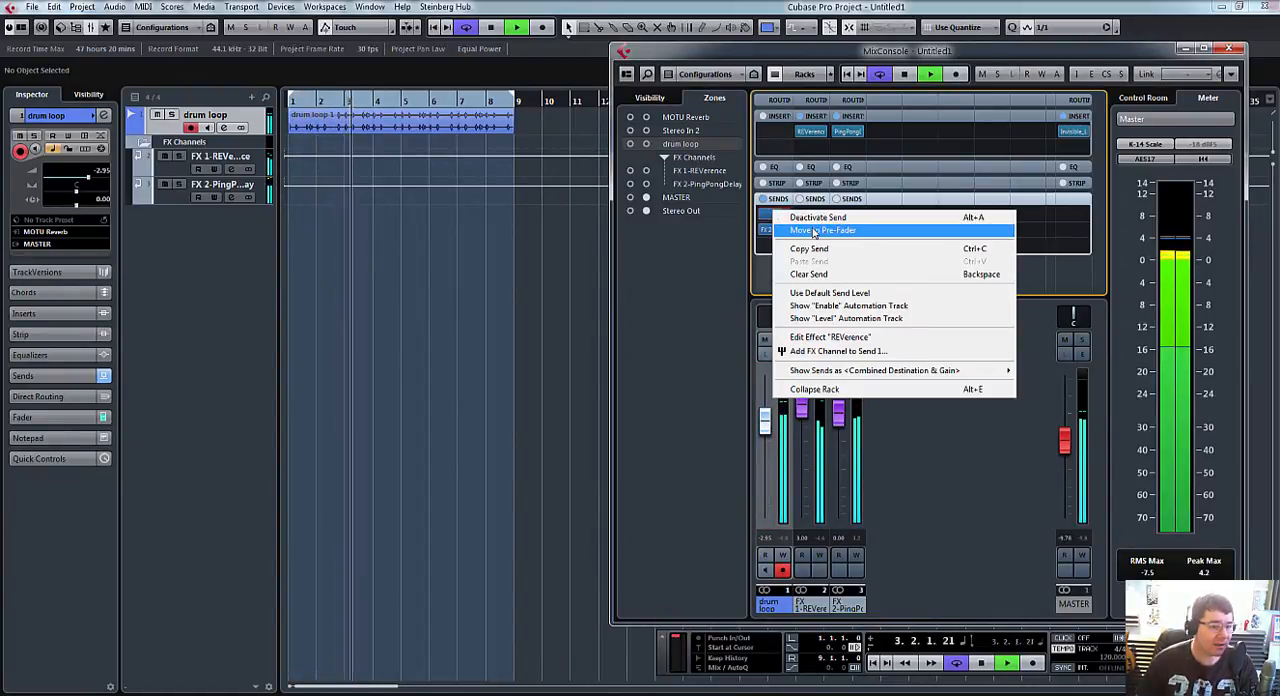
left_click(795, 230)
right_click(771, 233)
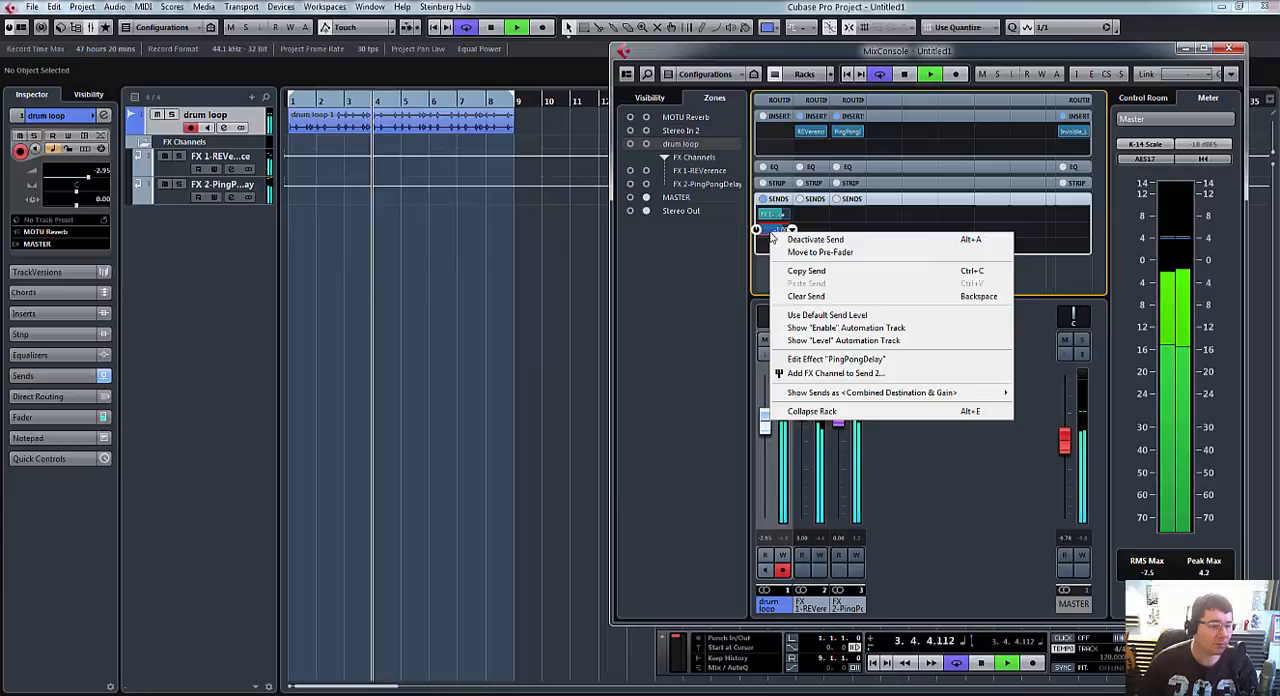
left_click(795, 254)
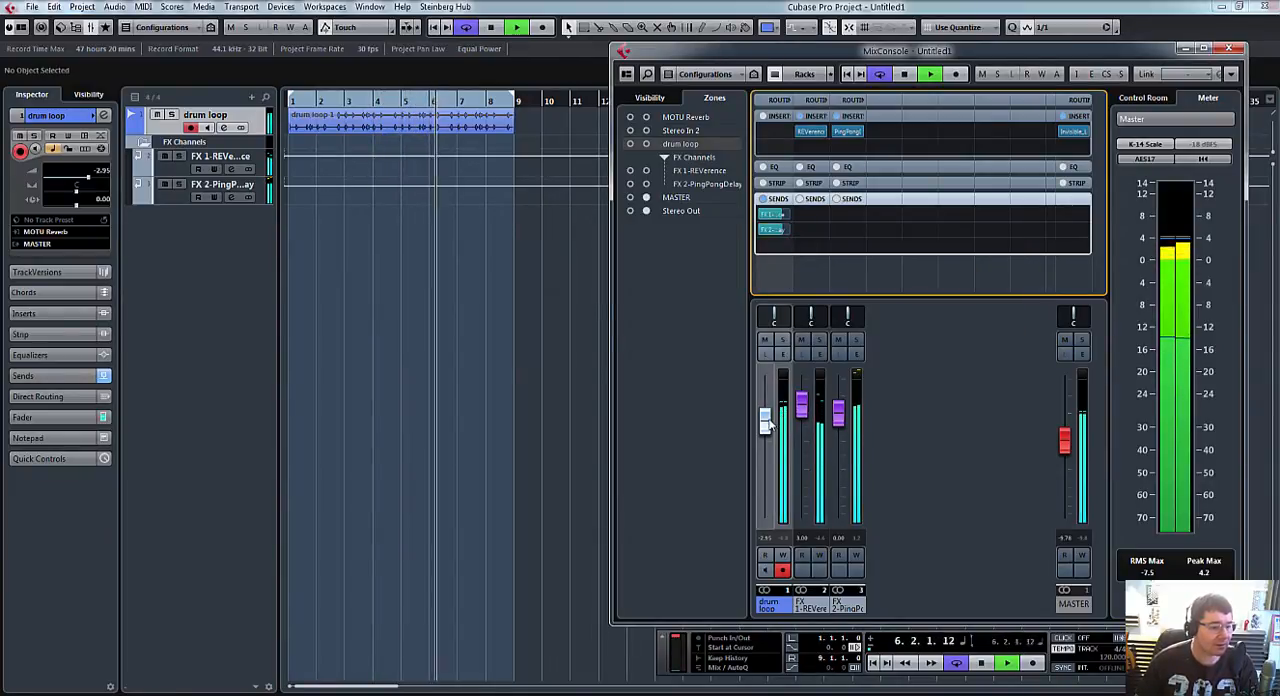
Step: Pull the drum loop's fader fully down during playback and briefly mute the channel to compare what reaches the effects
left_click_drag(766, 424, 770, 520)
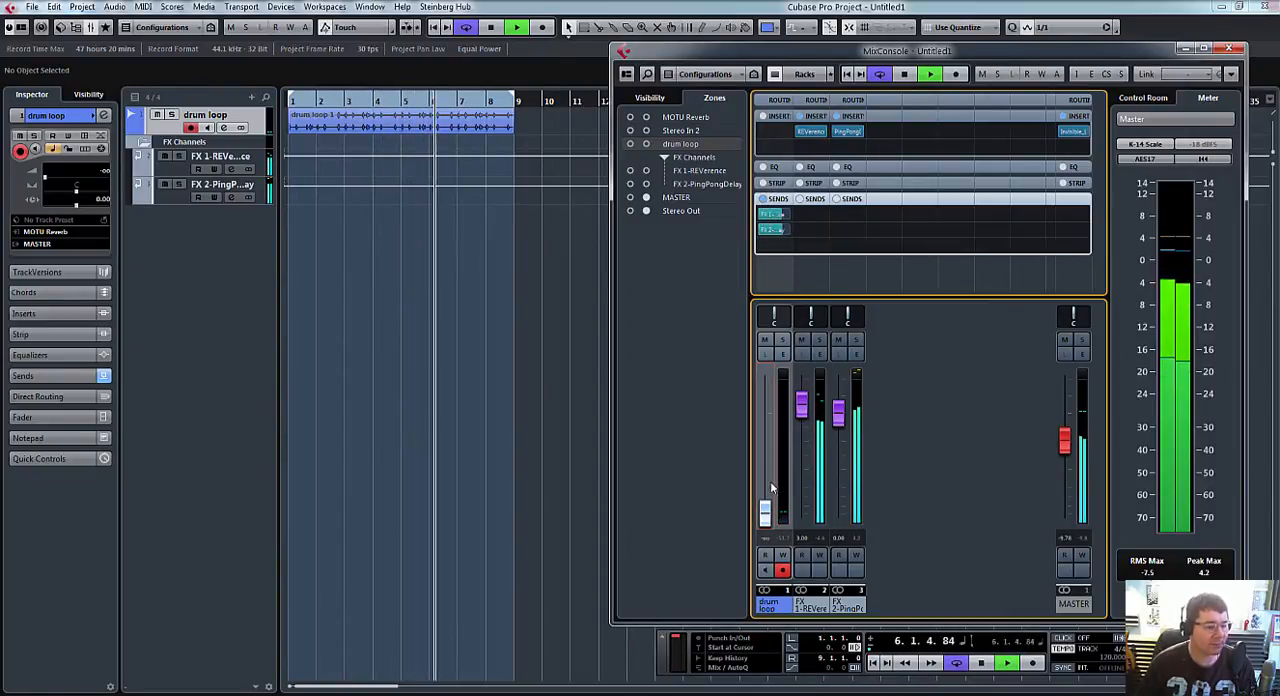
left_click_drag(765, 512, 785, 555)
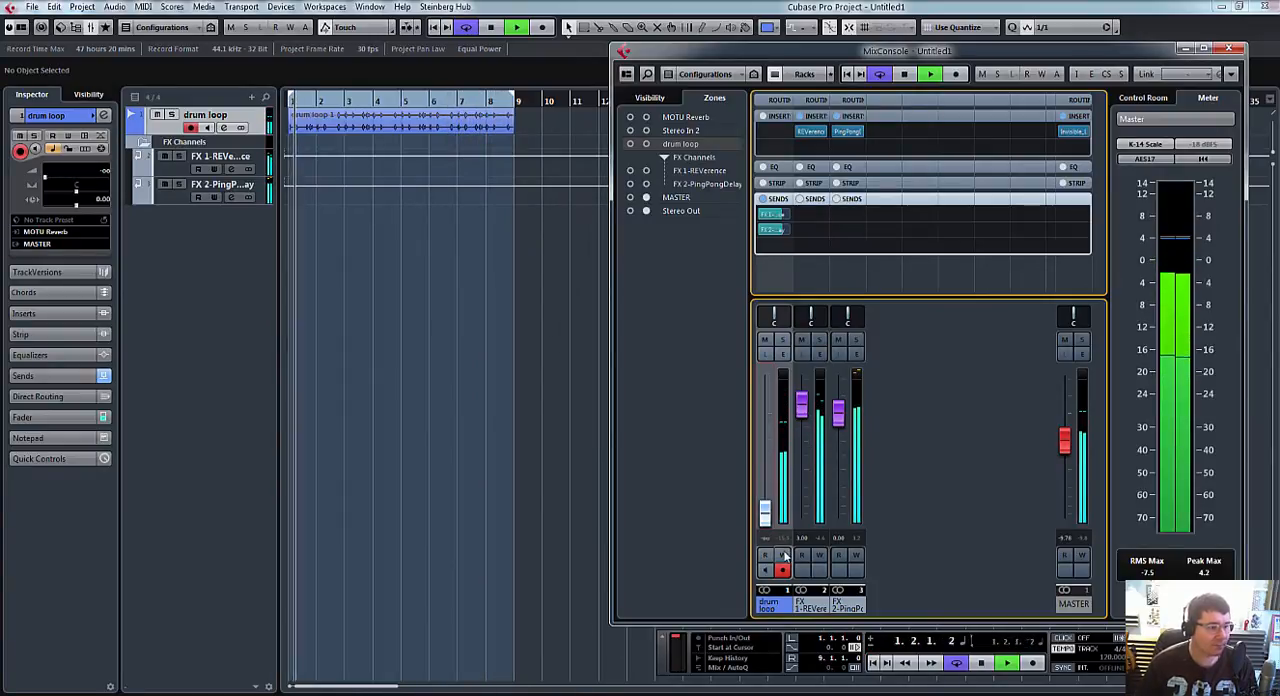
left_click(764, 340)
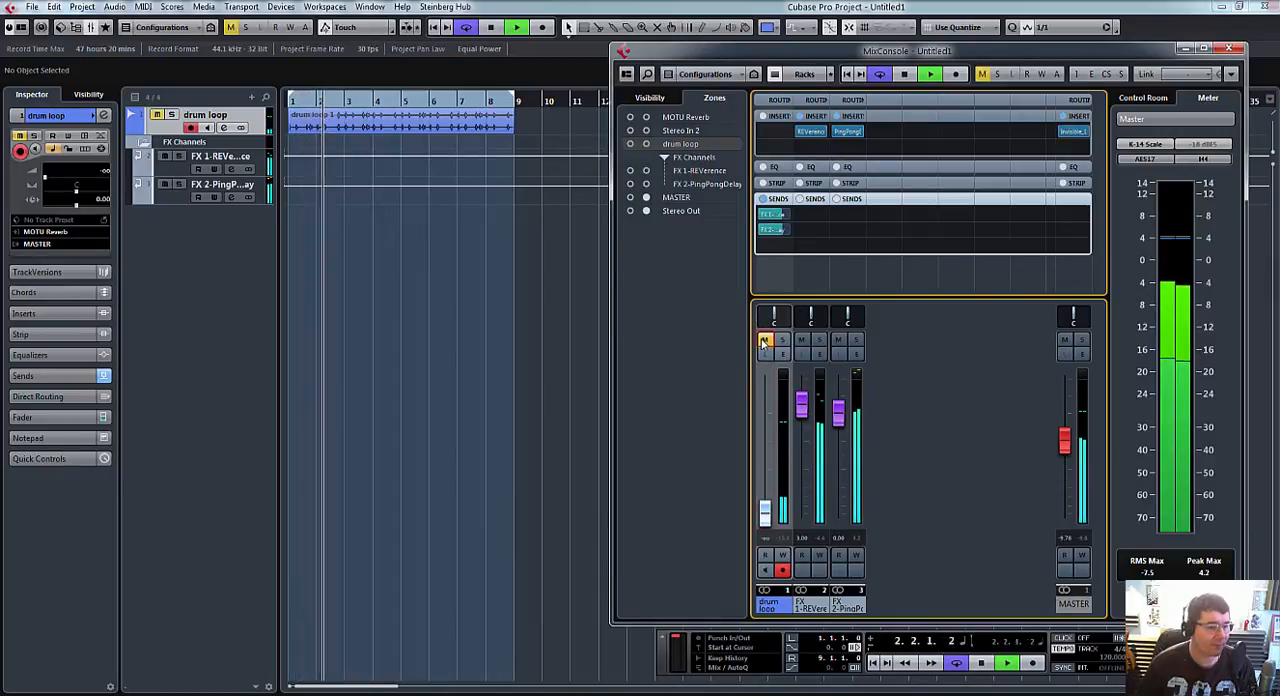
key("space")
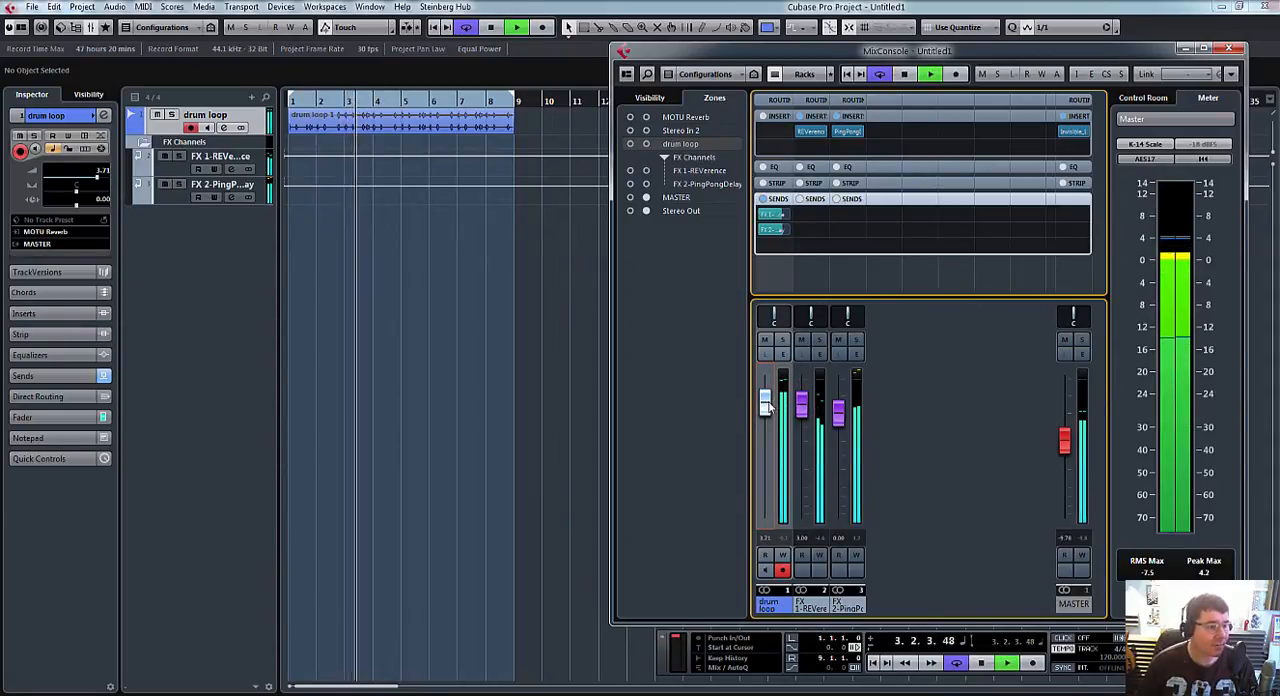
left_click_drag(766, 400, 765, 512)
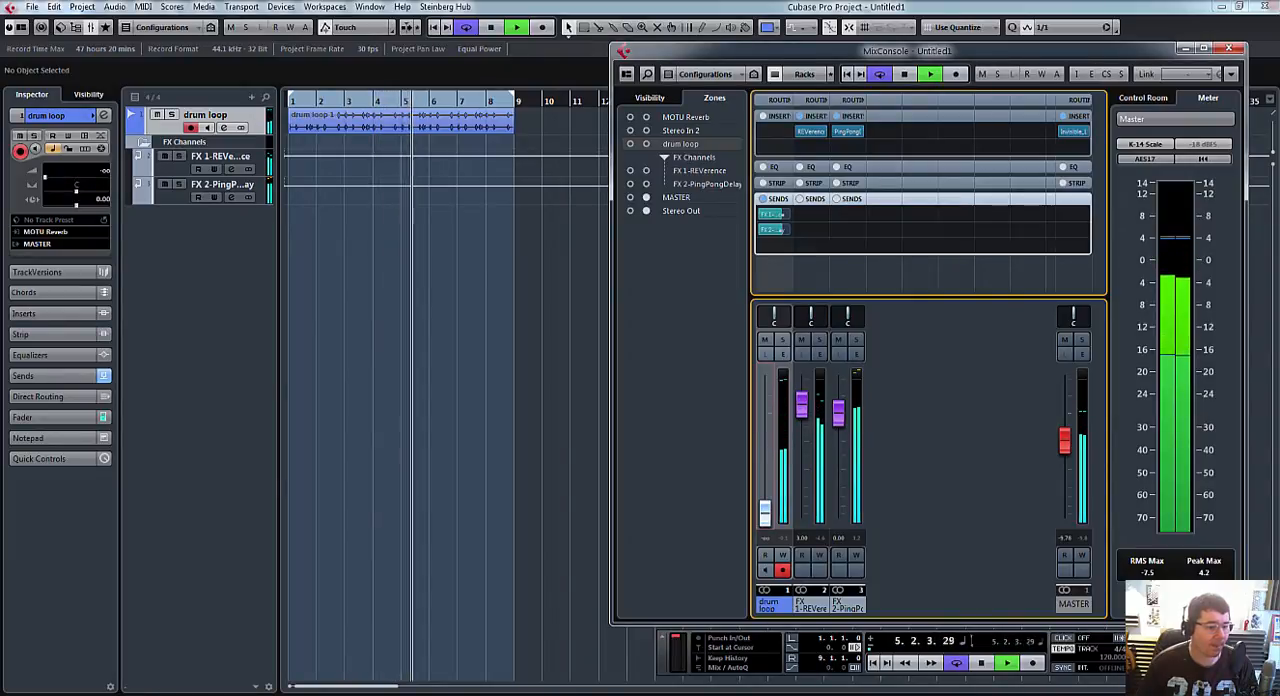
key("space")
Step: Open both effects and load the Japanese Concert Hall (SR) preset in REVerence, then audition it and close the reverb
mouse_move(763, 694)
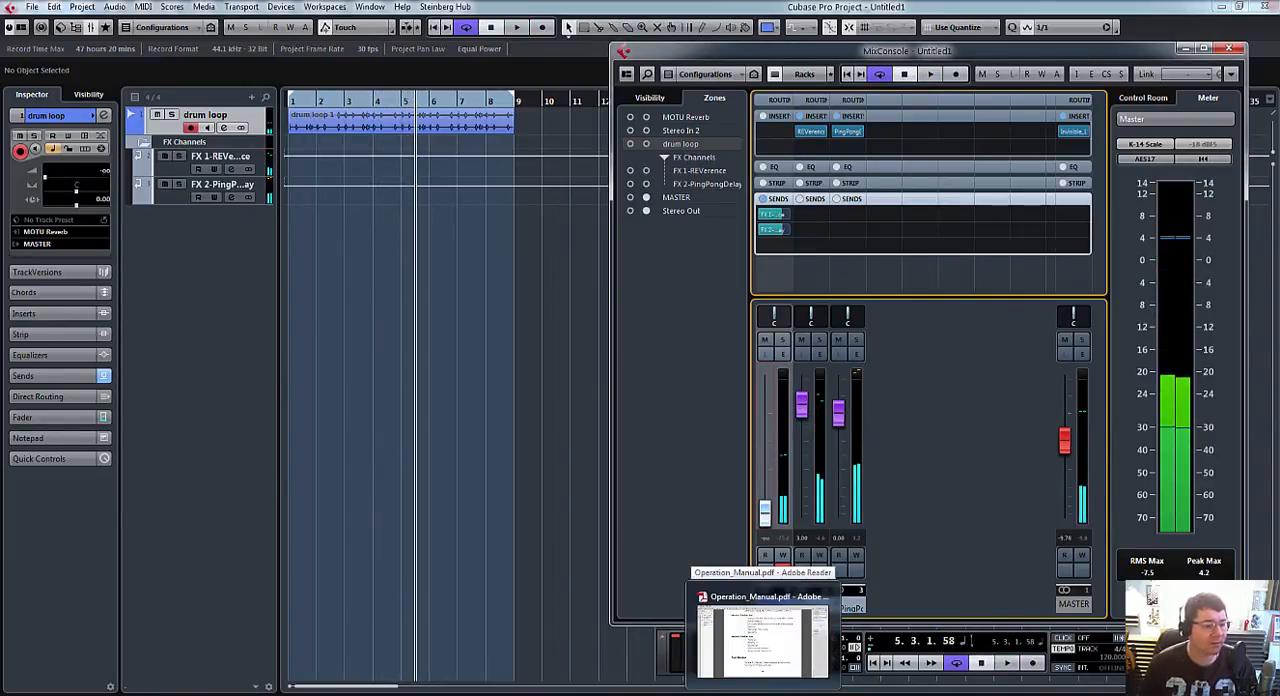
left_click(847, 131)
left_click(810, 131)
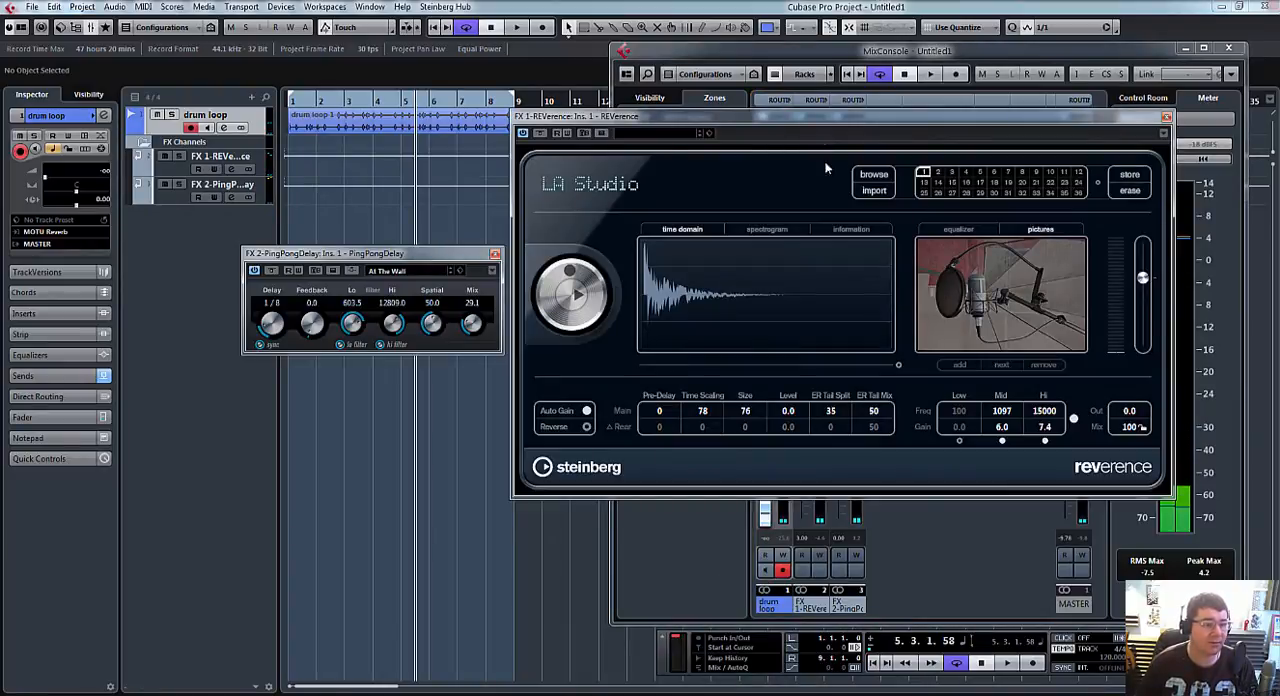
left_click(680, 136)
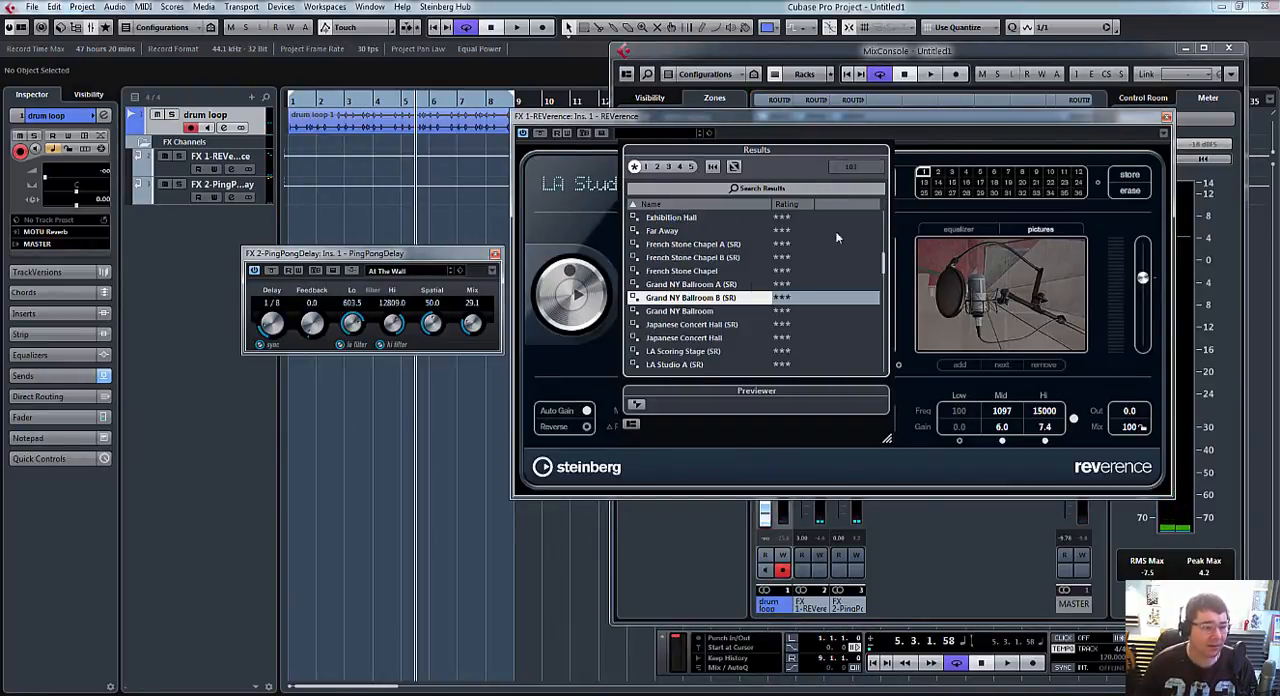
double_click(711, 326)
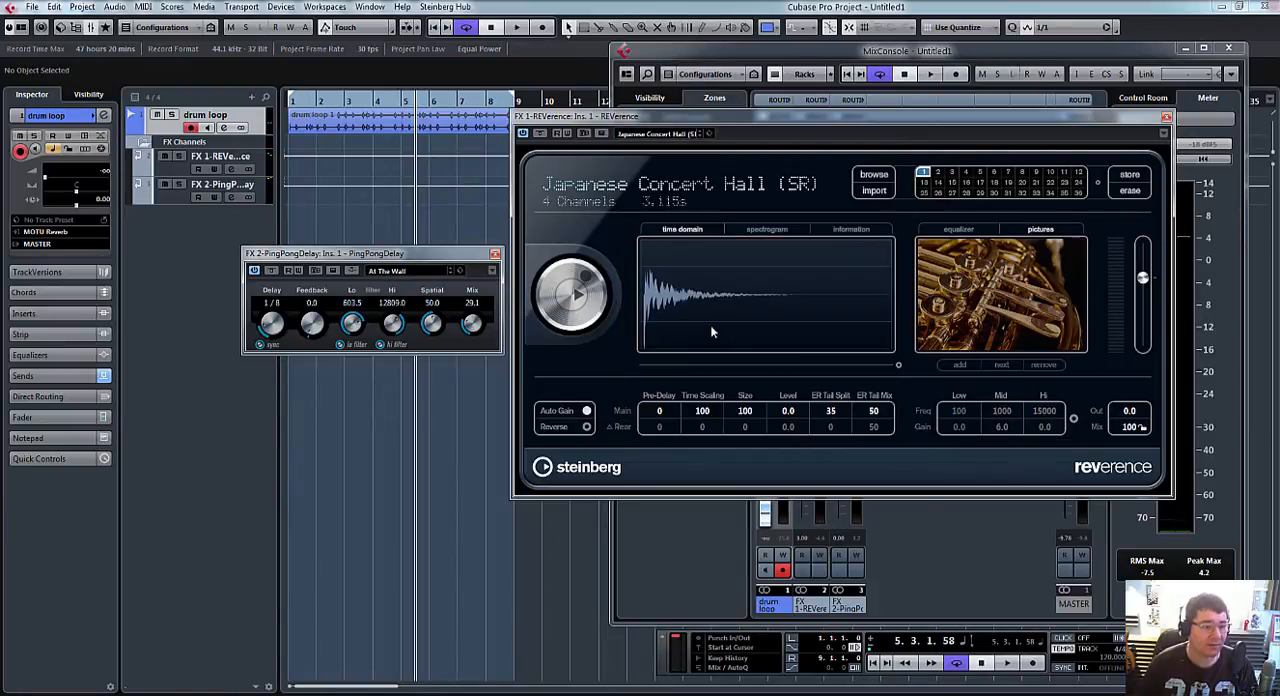
key("space")
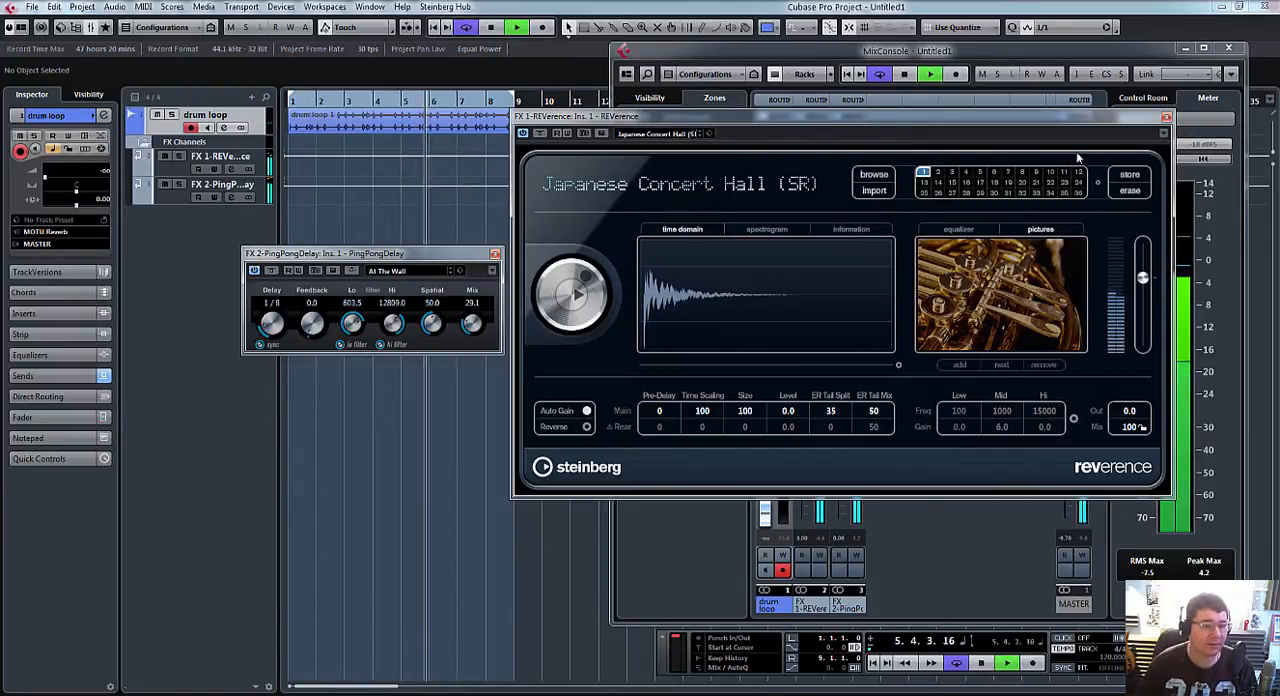
left_click(1165, 118)
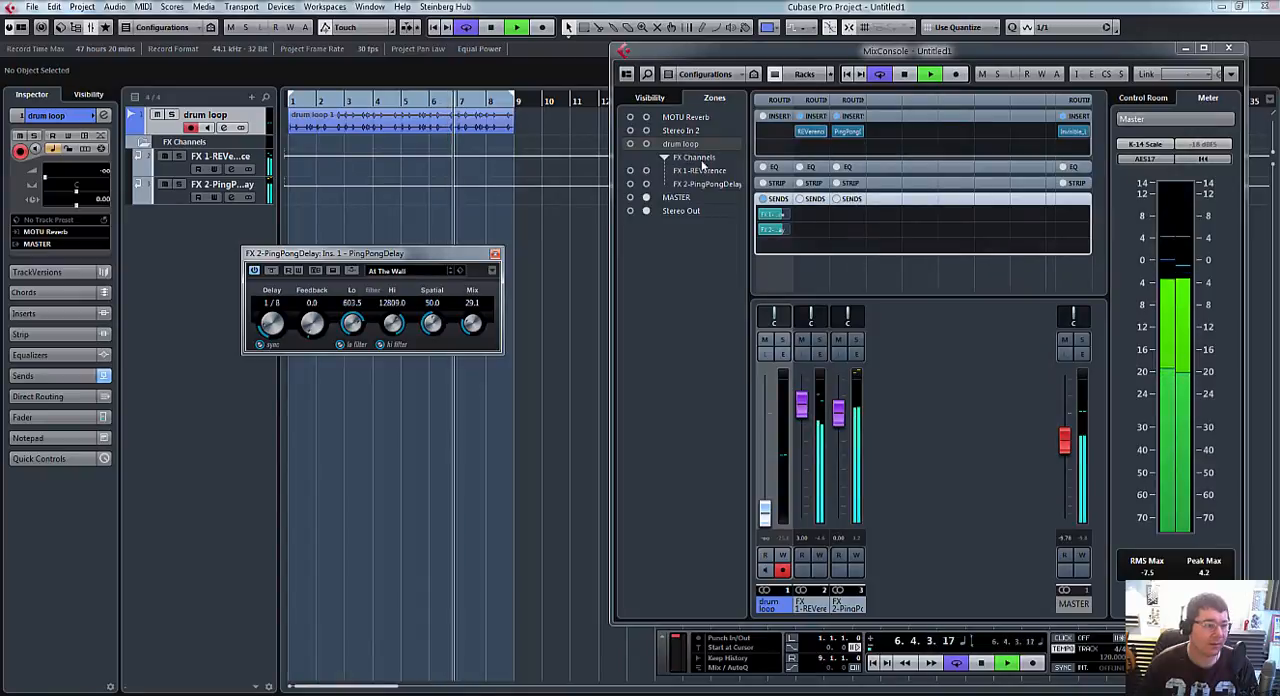
Step: Load the Lead Ping Pong Delay preset in the PingPongDelay effect
left_click(403, 272)
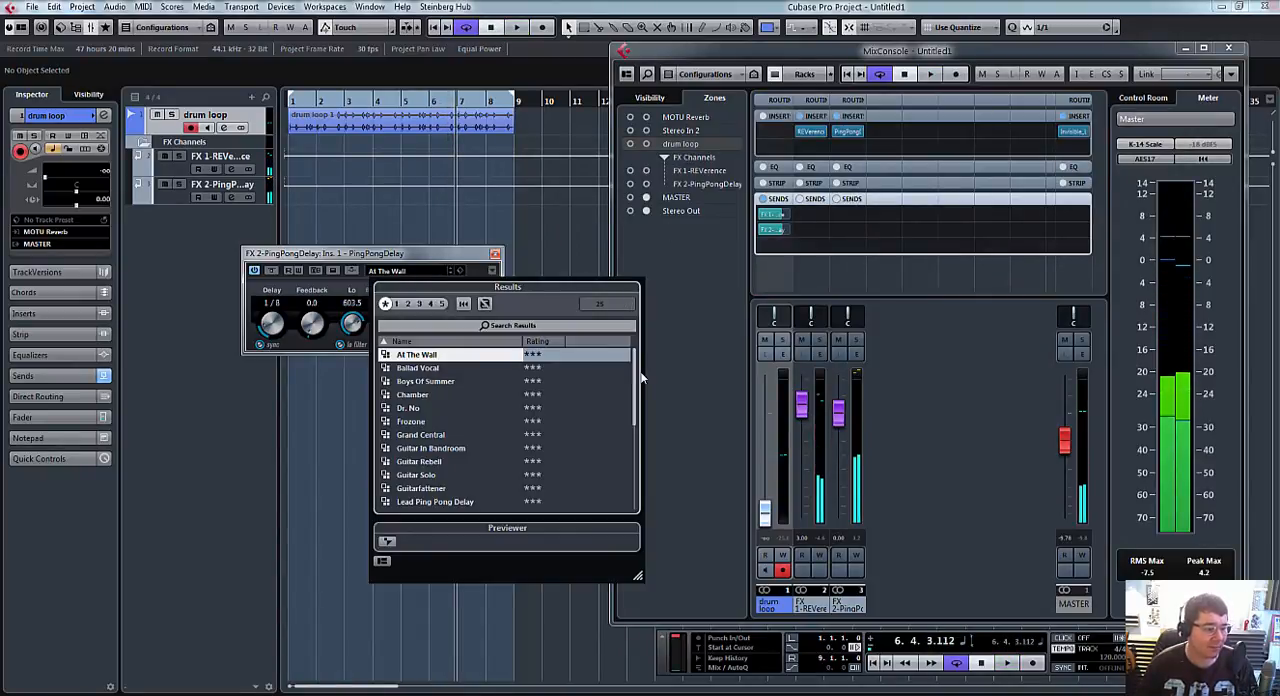
scroll(634, 404, "down", 1)
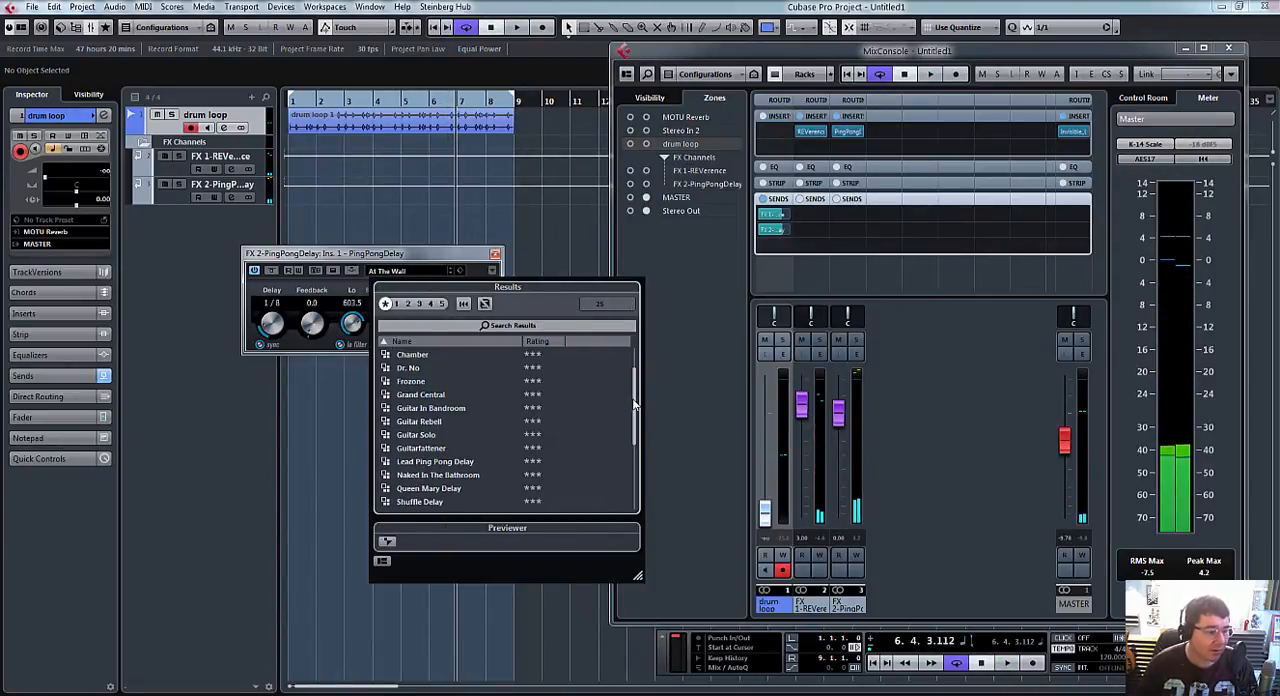
scroll(634, 404, "down", 1)
left_click_drag(634, 404, 630, 432)
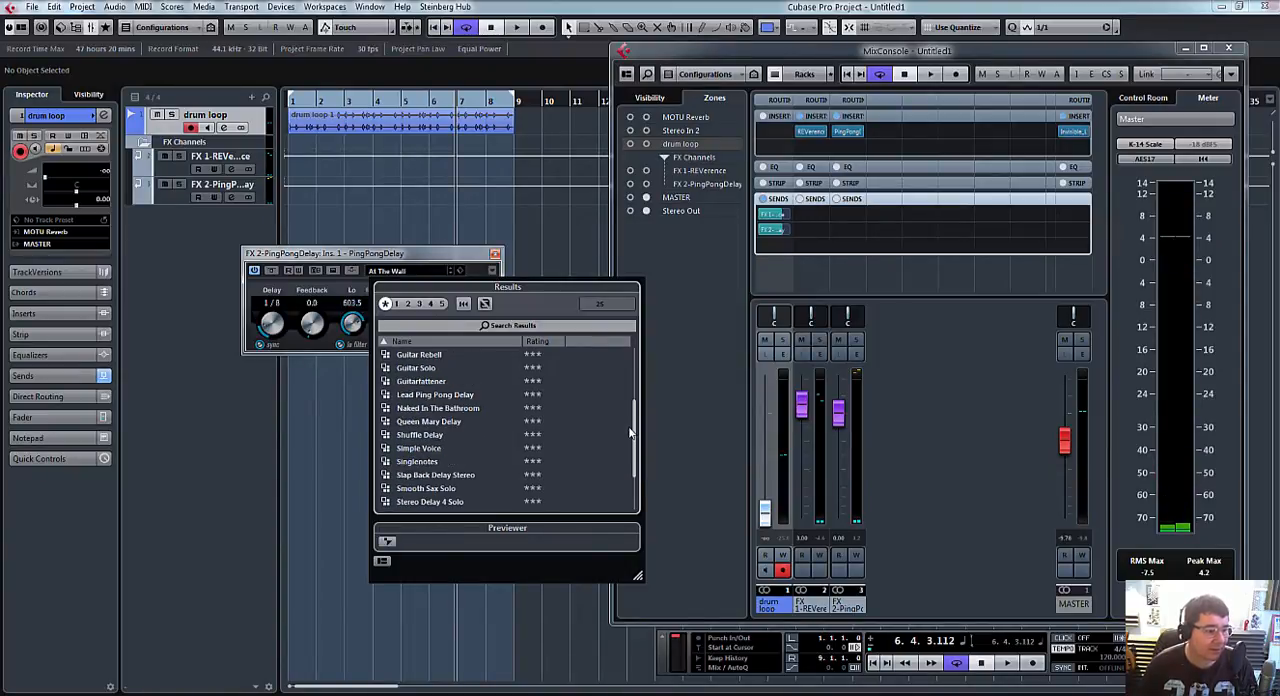
double_click(435, 401)
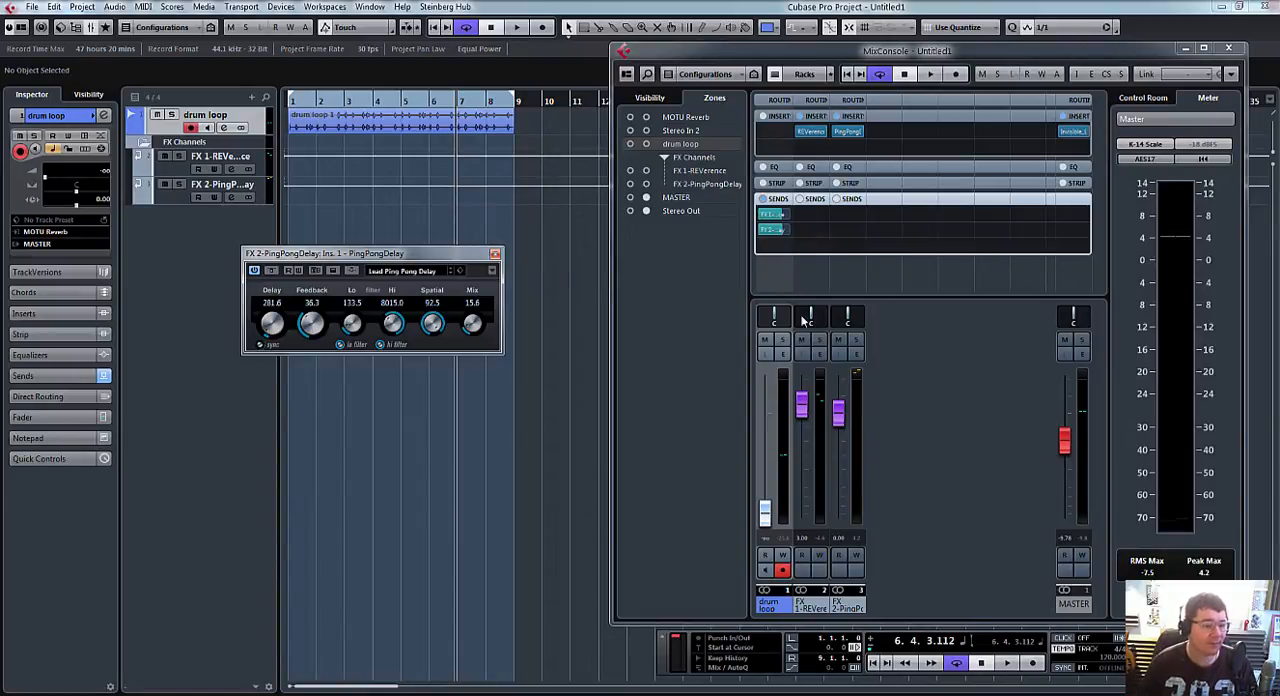
Step: Raise the drum loop's fader to 3.24, audition the mix and close the mixer
left_click_drag(766, 513, 771, 432)
key("space")
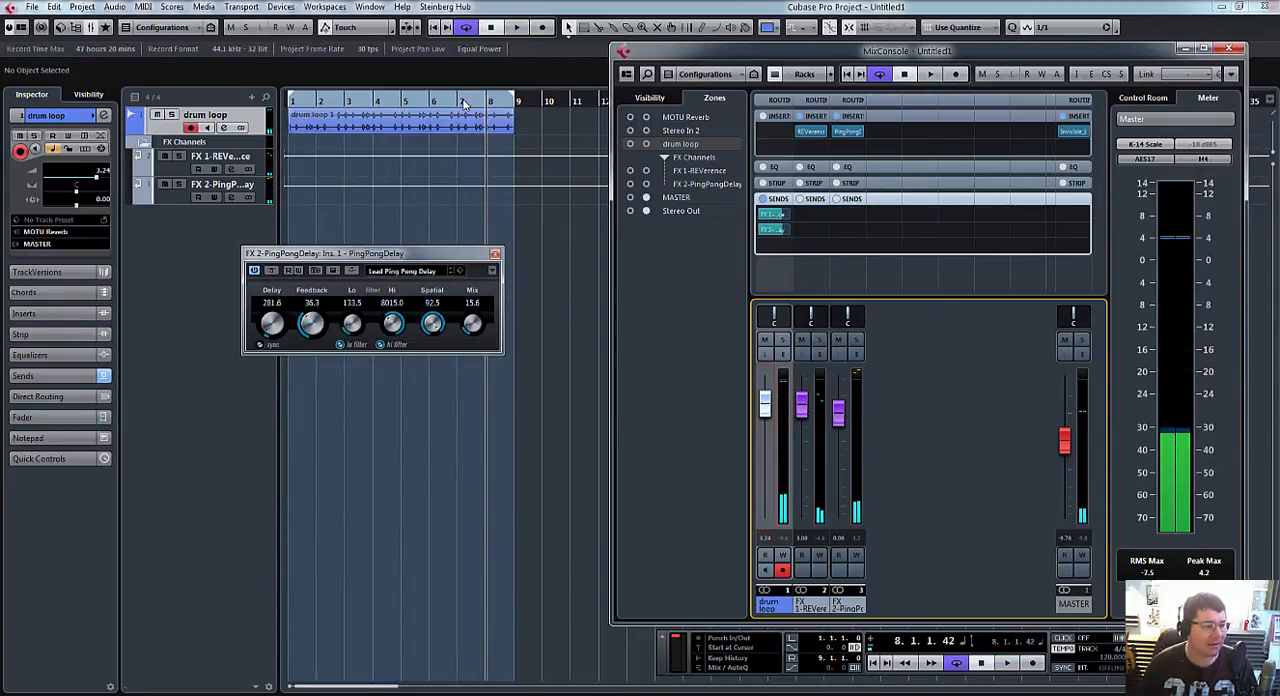
key("F3")
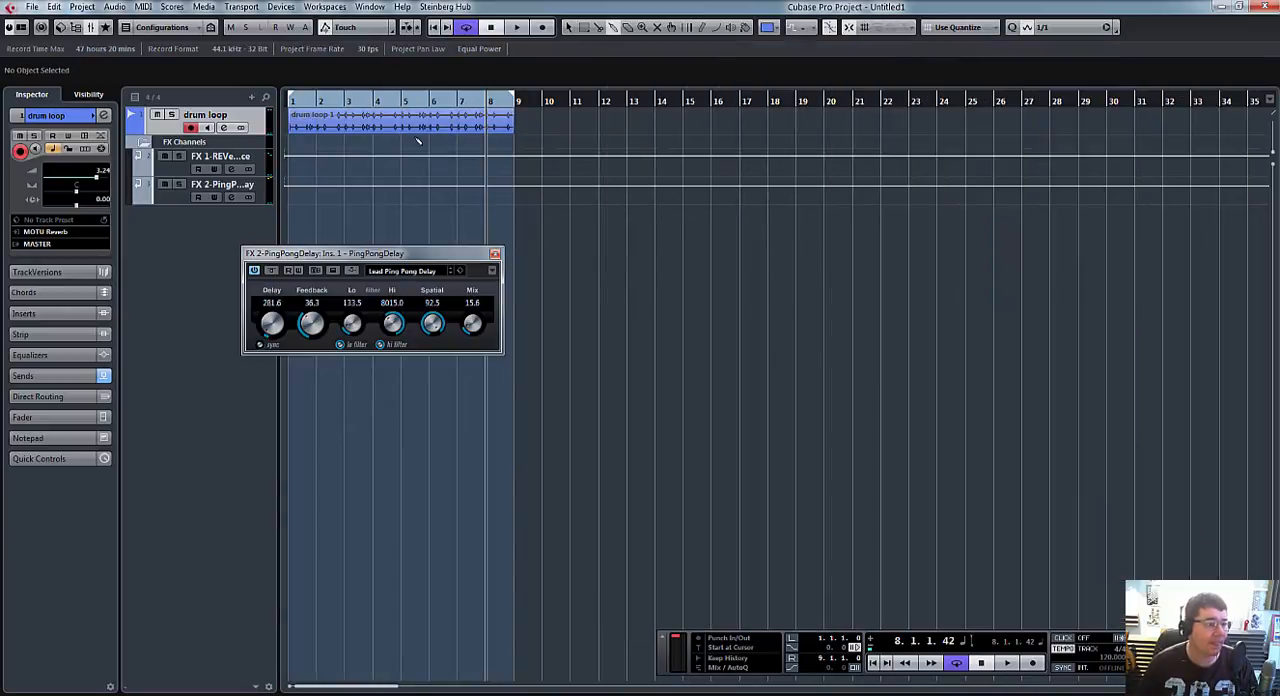
Step: Split the drum loop event at bar 5, erase the second part and audition the result from the project start
left_click(440, 127)
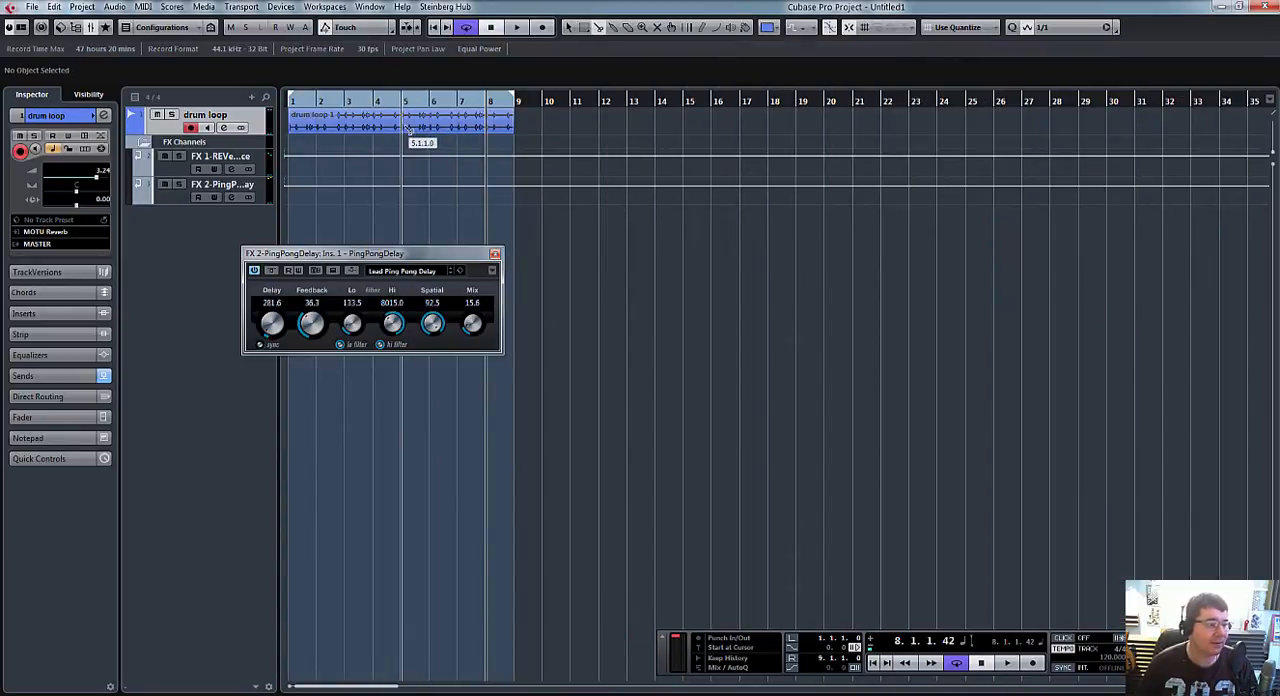
right_click(407, 129)
left_click(470, 126)
left_click(470, 128)
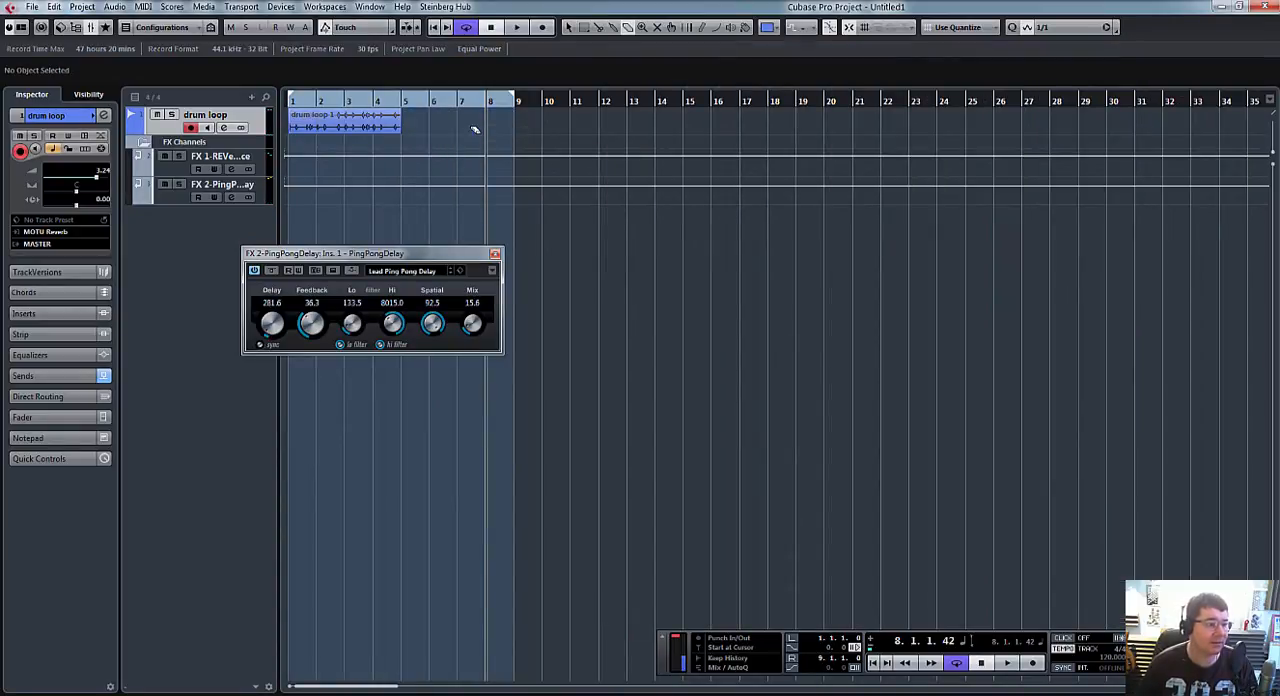
right_click(465, 131)
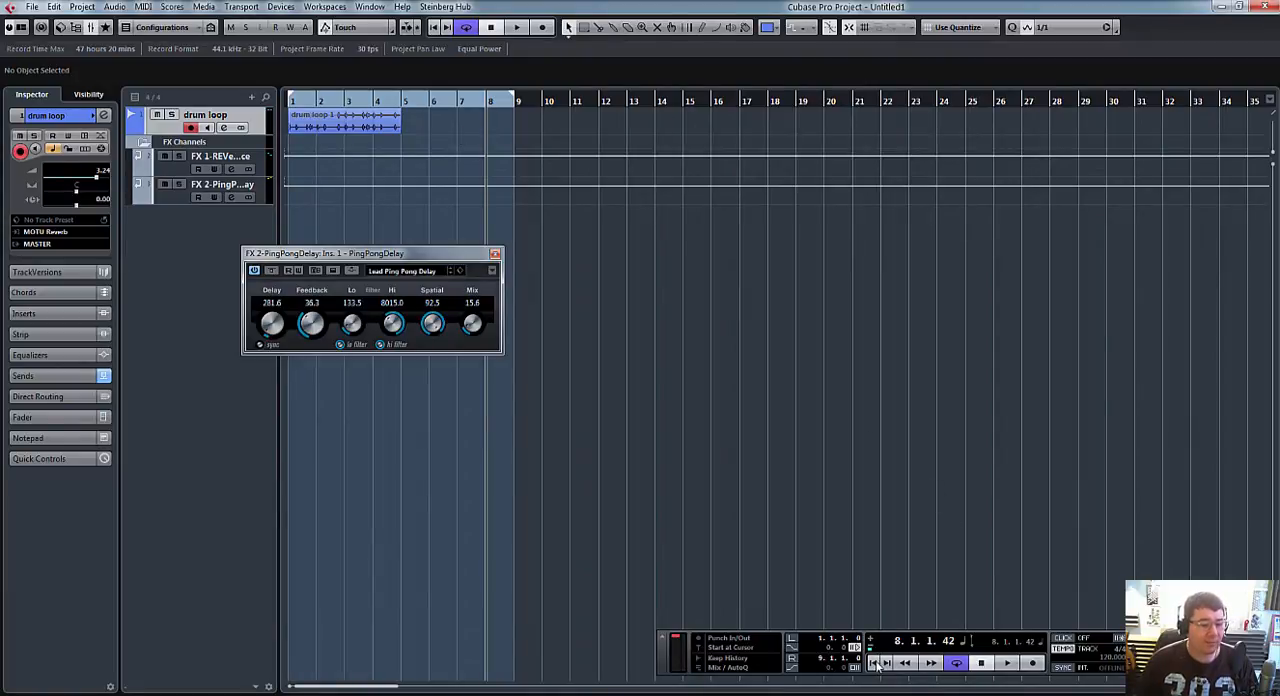
left_click(874, 663)
key("space")
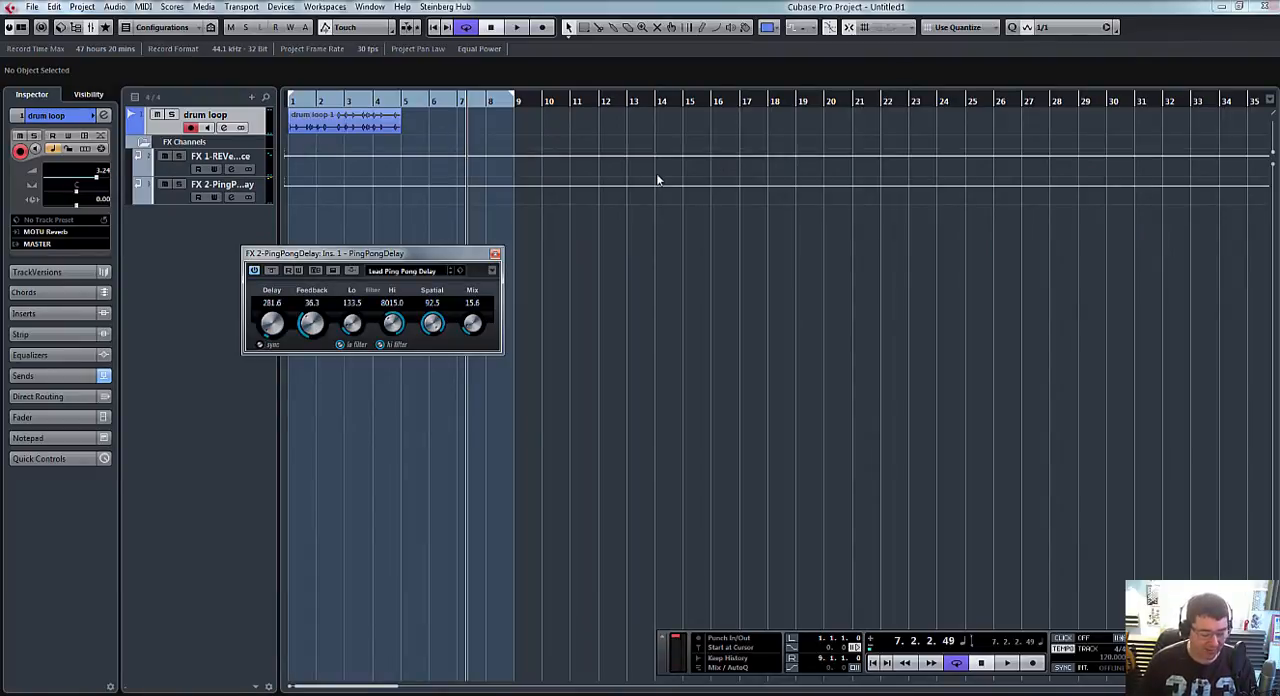
Step: Reopen the mixer and move the drum loop's REVerence and PingPongDelay sends to post-fader
key("F3")
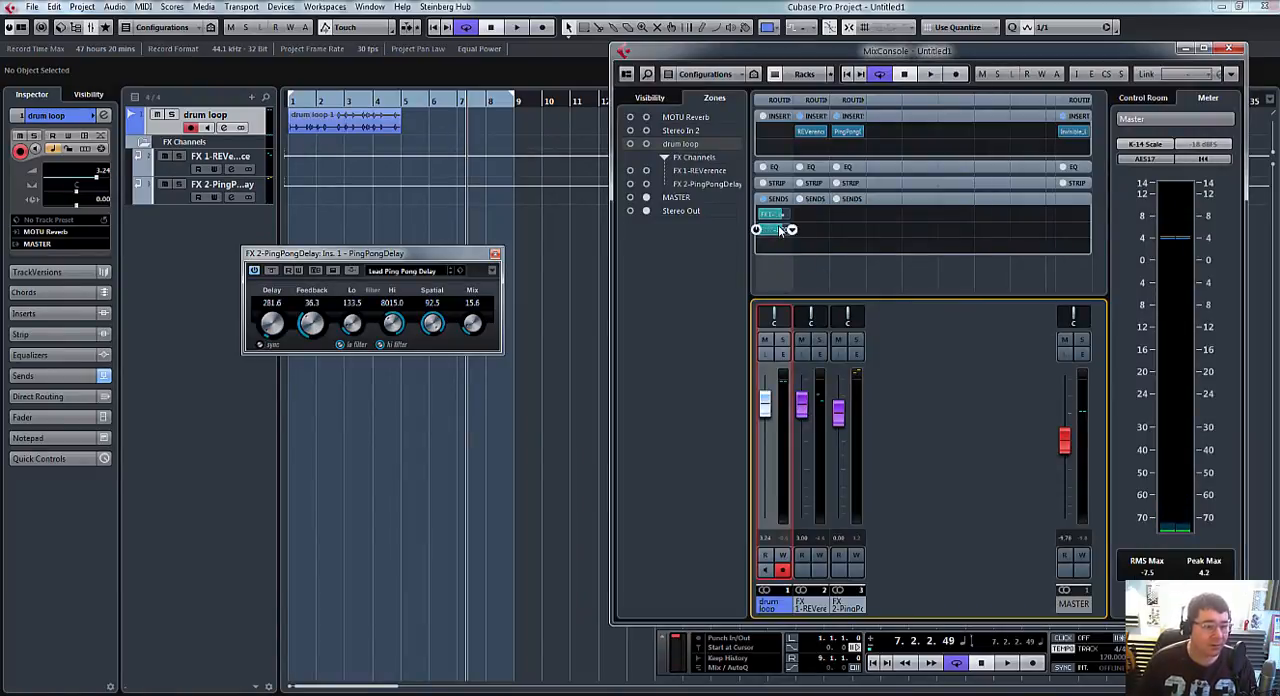
left_click(776, 218)
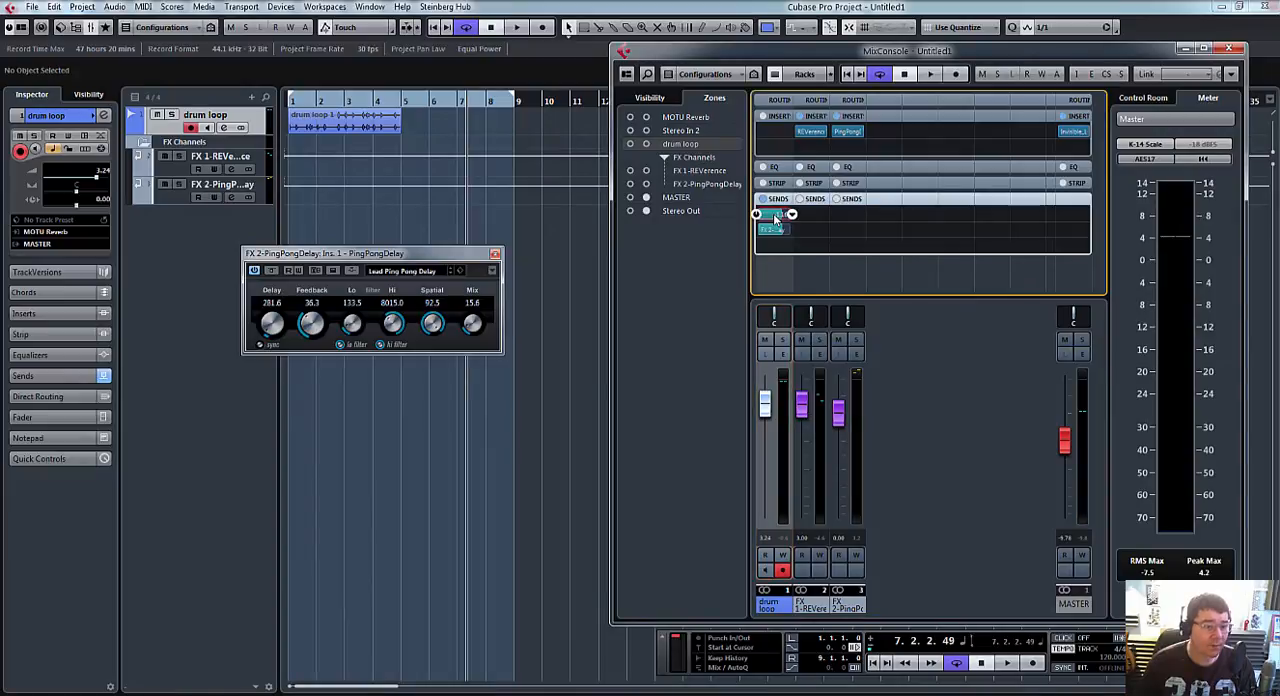
right_click(776, 218)
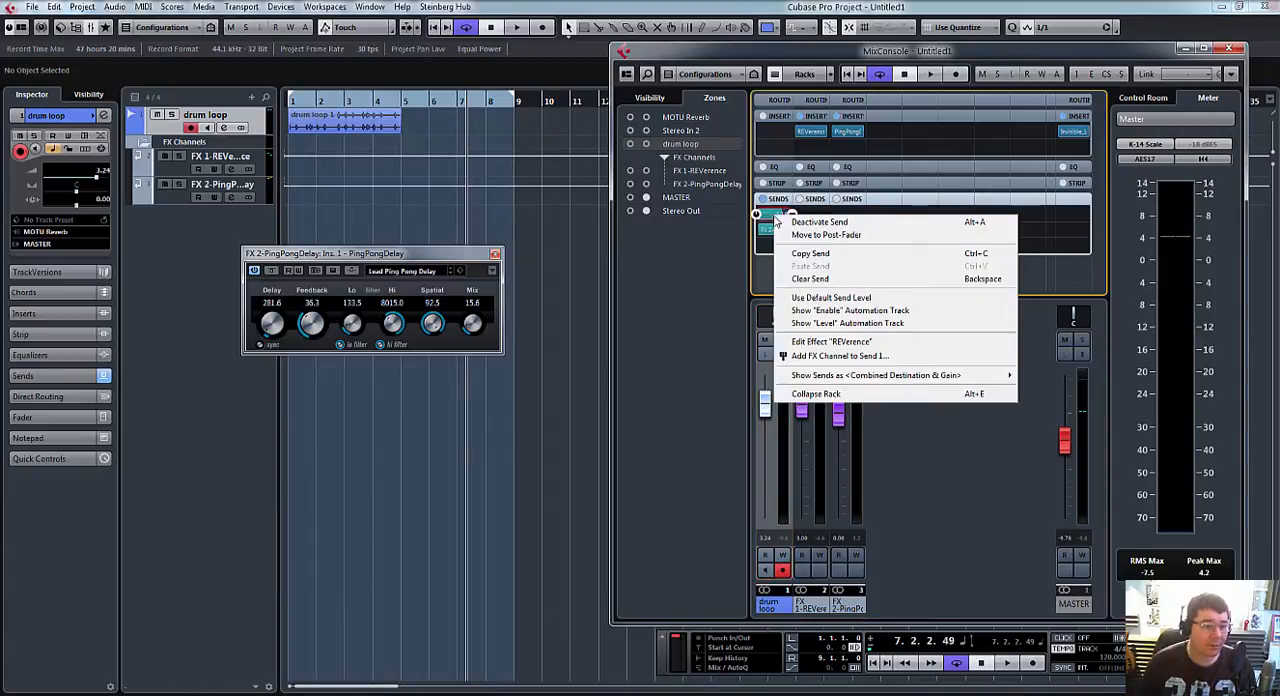
left_click(831, 238)
right_click(774, 230)
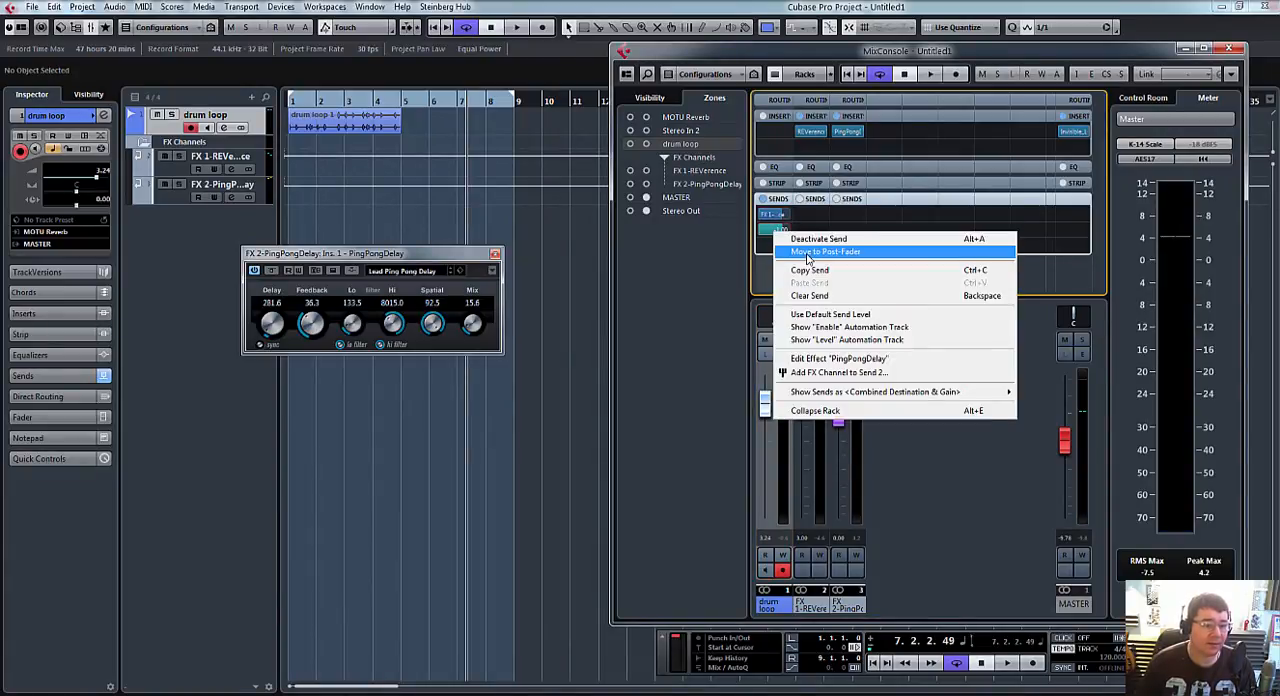
left_click(808, 254)
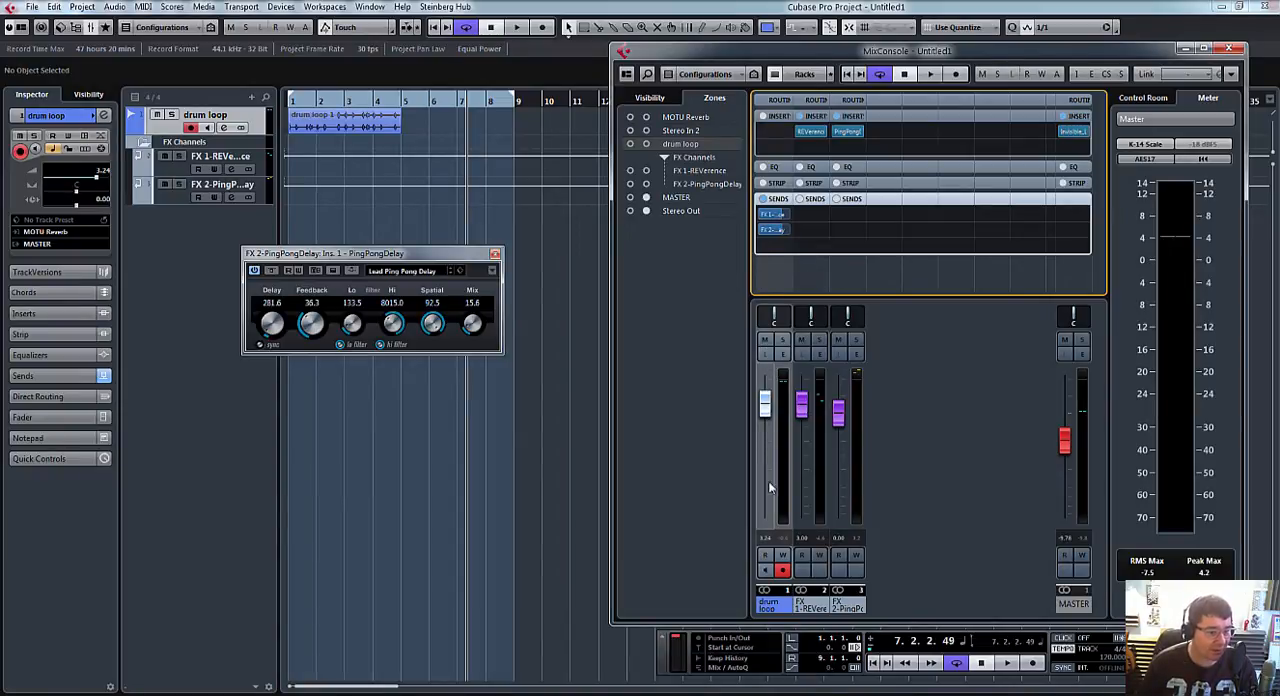
Step: Lower the drum loop's fader to 0.38 and move its REVerence and PingPongDelay sends to pre-fader
mouse_move(766, 401)
left_mouse_down()
mouse_move(772, 508)
mouse_move(774, 408)
left_mouse_up()
right_click(770, 214)
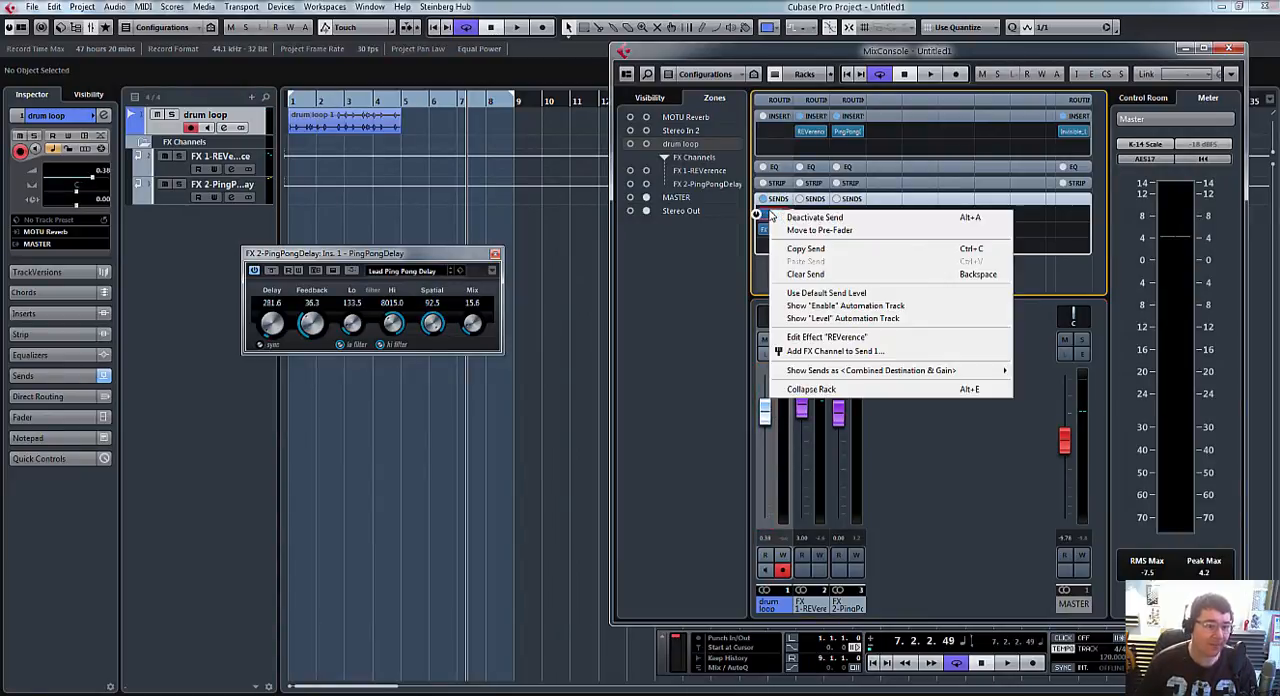
key("Escape")
right_click(780, 230)
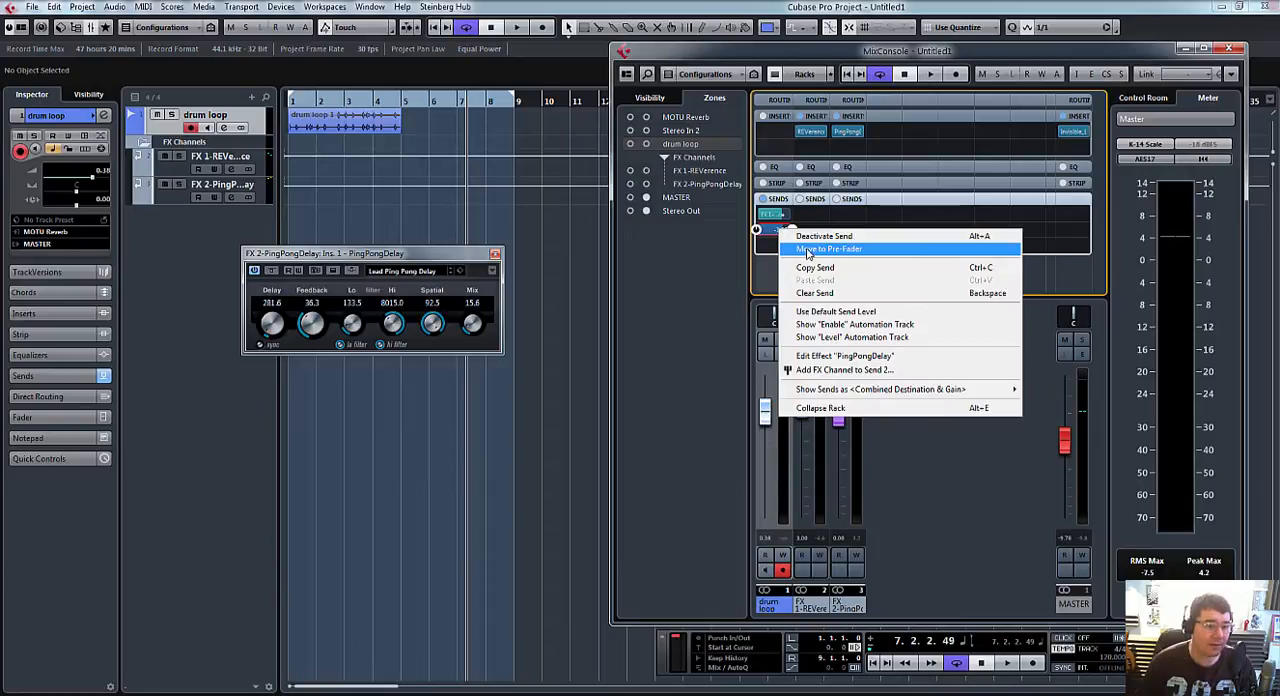
left_click(790, 248)
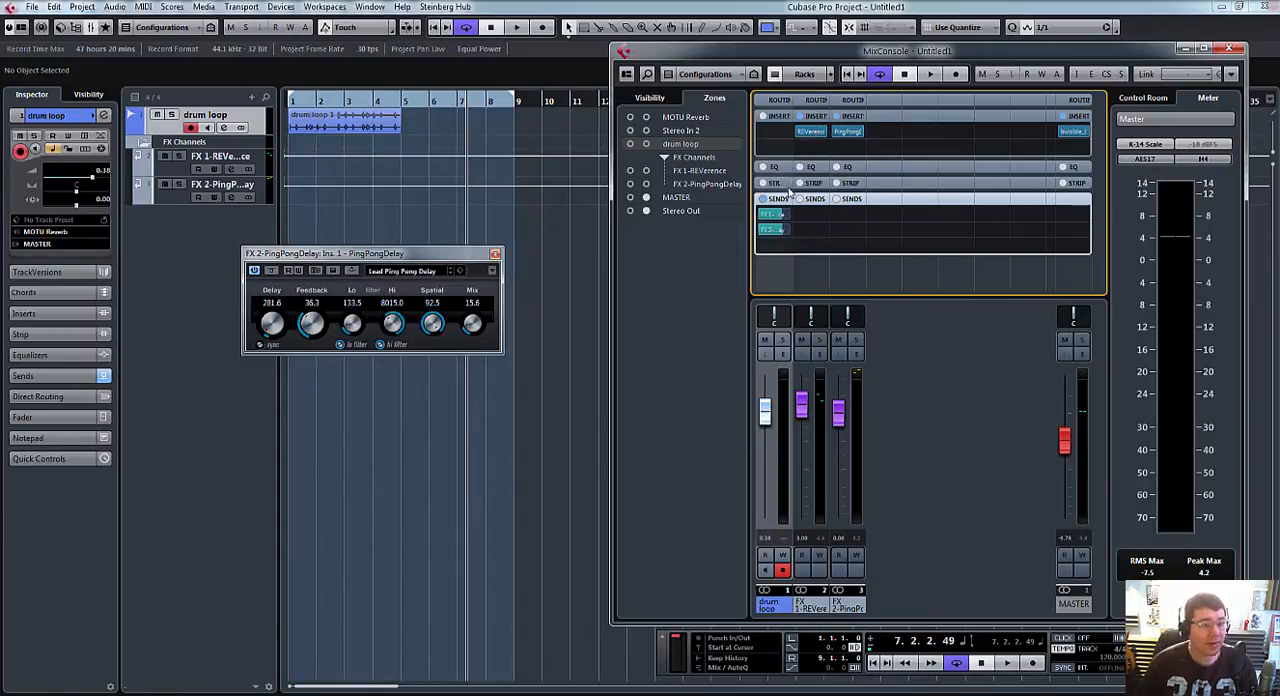
Step: Pull the drum loop's fader fully down and audition the pre-fader sends while varying both send levels, ending with PingPongDelay at minimum
left_click_drag(767, 425, 766, 532)
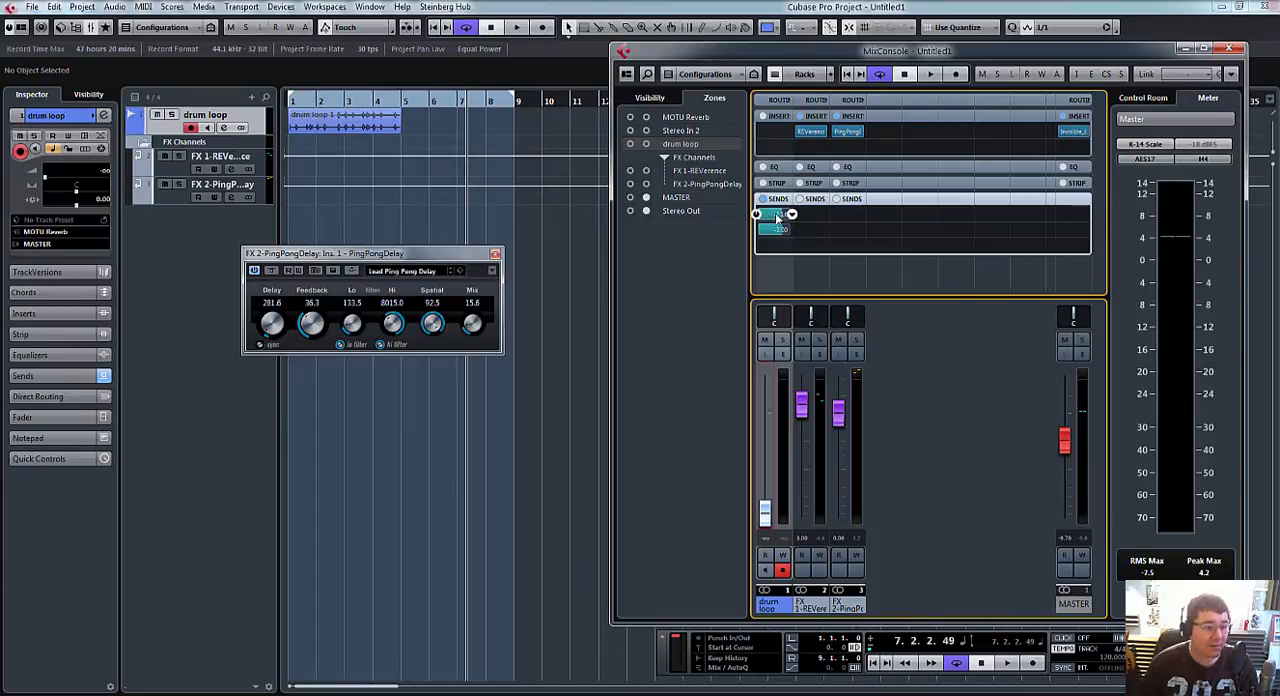
left_click_drag(777, 217, 789, 219)
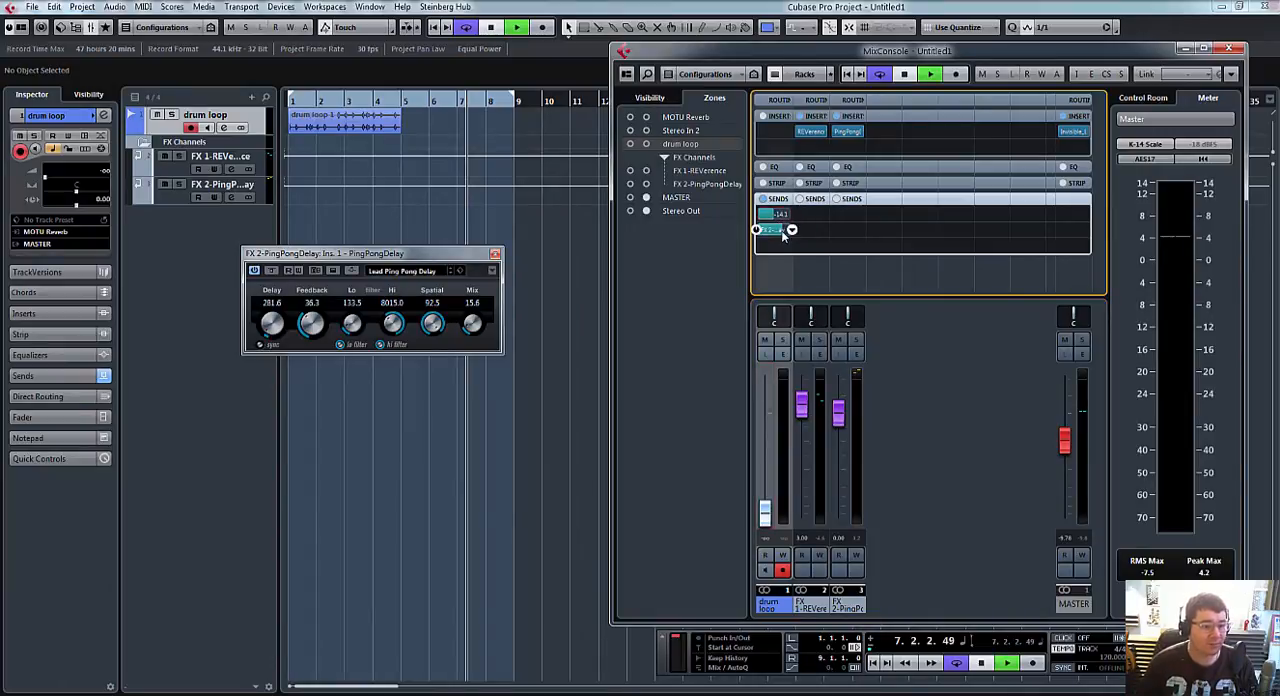
key("space")
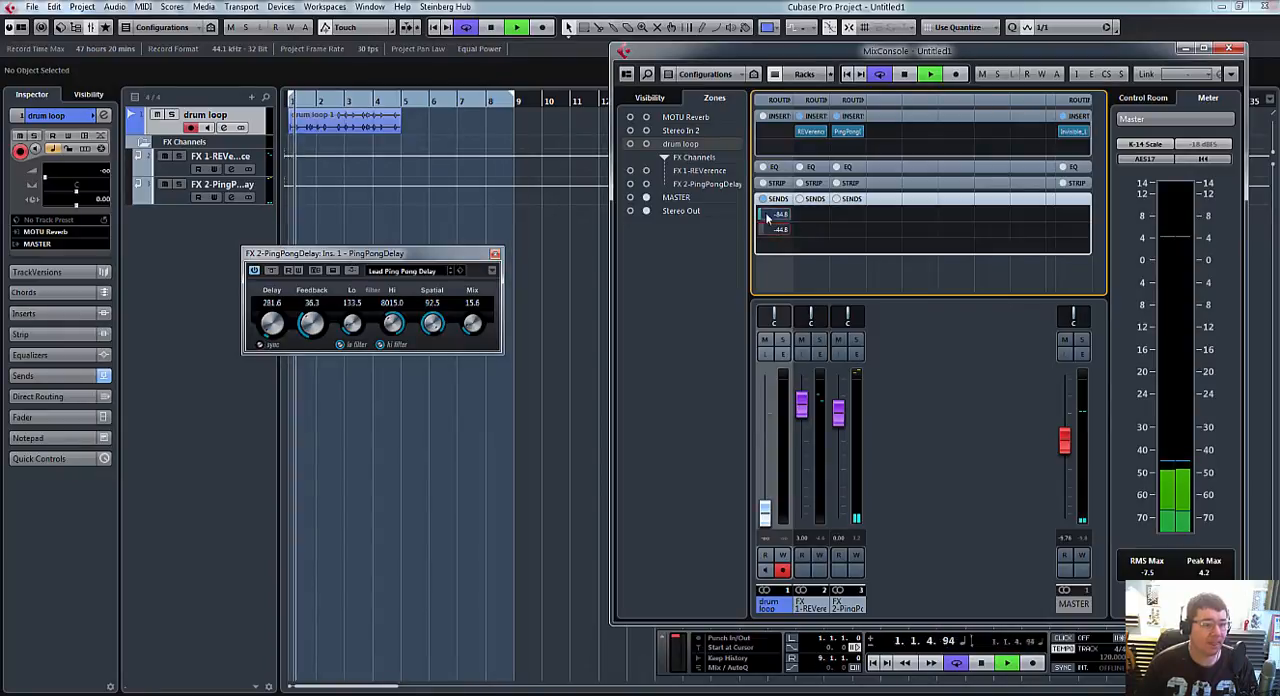
left_click_drag(770, 218, 780, 280)
mouse_move(760, 231)
left_mouse_down()
mouse_move(810, 237)
mouse_move(769, 237)
left_mouse_up()
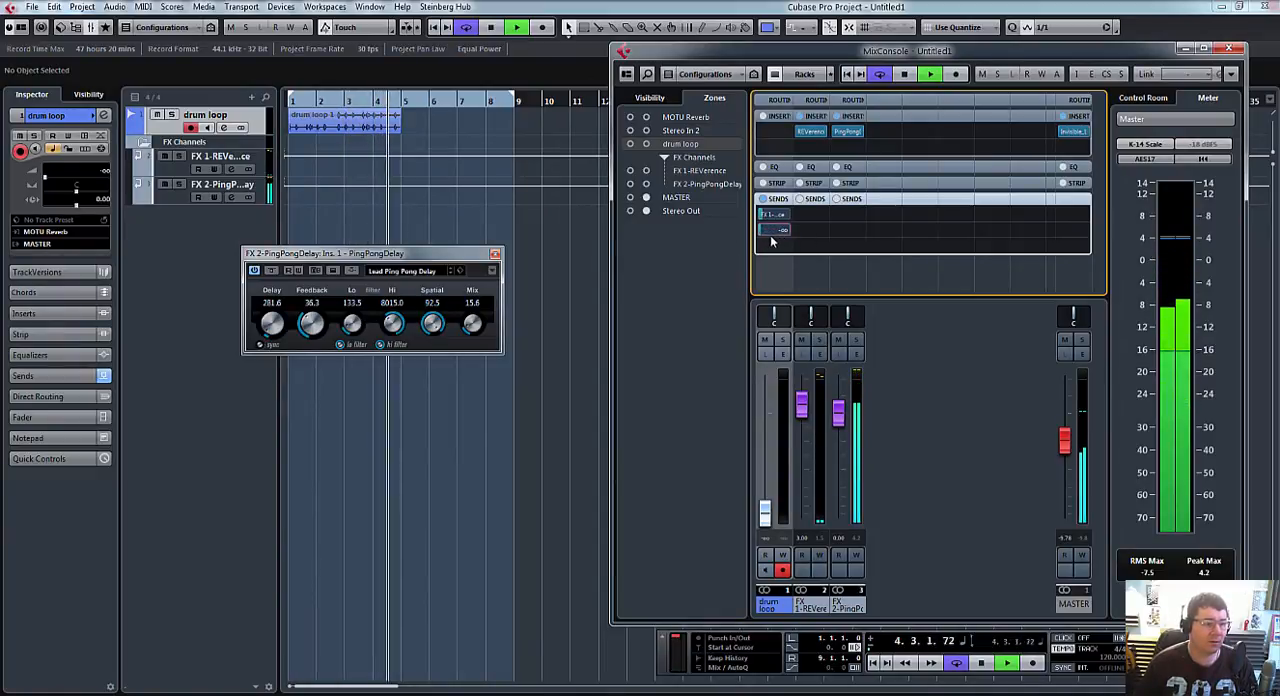
key("space")
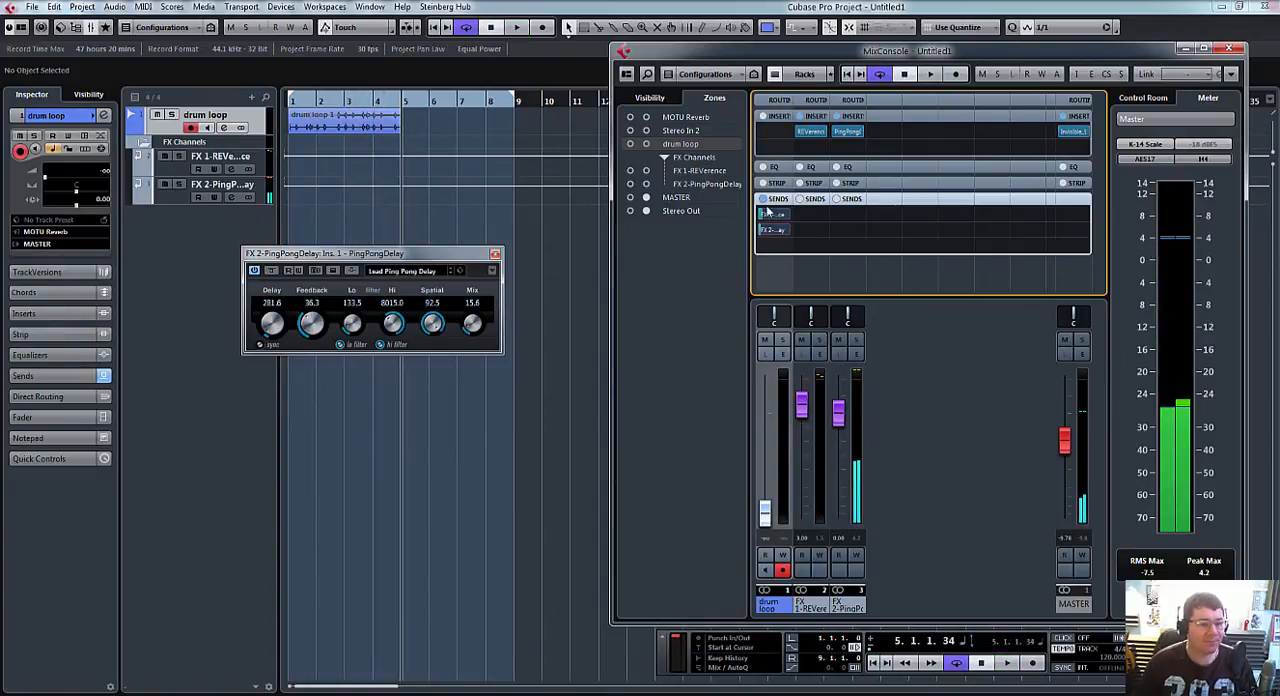
Step: Raise the drum loop's fader to 1.10 and return both FX sends to post-fader with higher send levels
left_click_drag(766, 515, 766, 408)
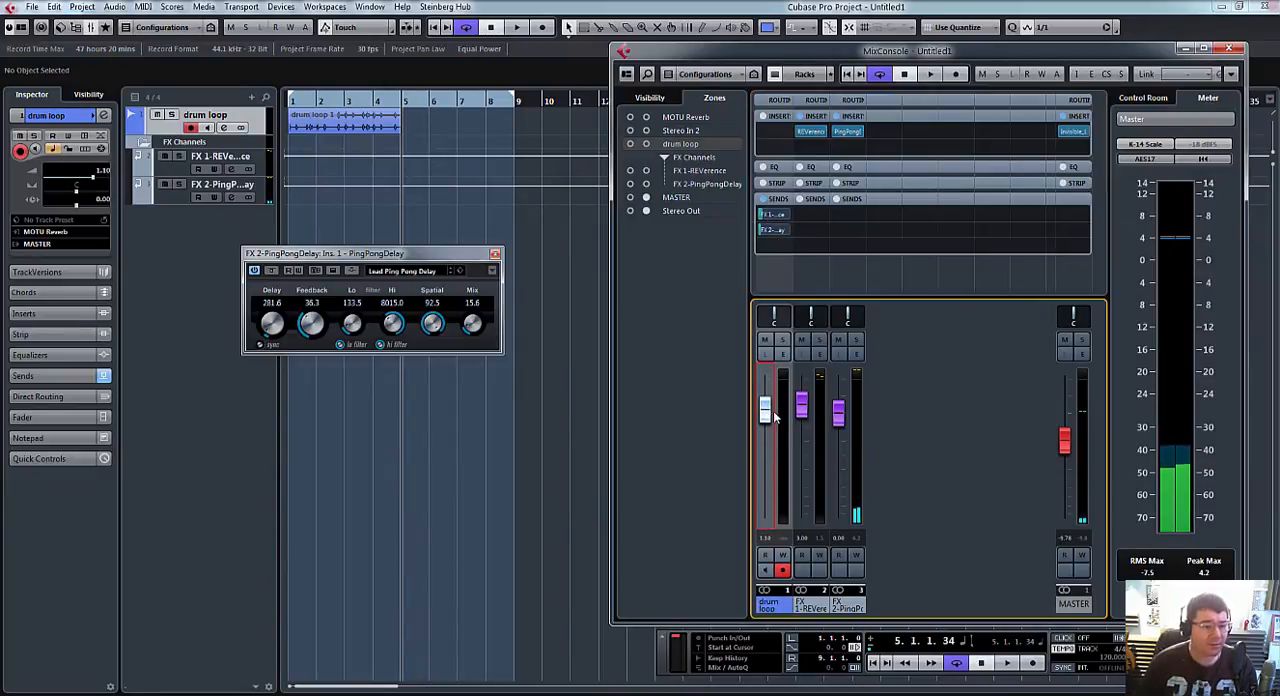
right_click(774, 218)
key("Escape")
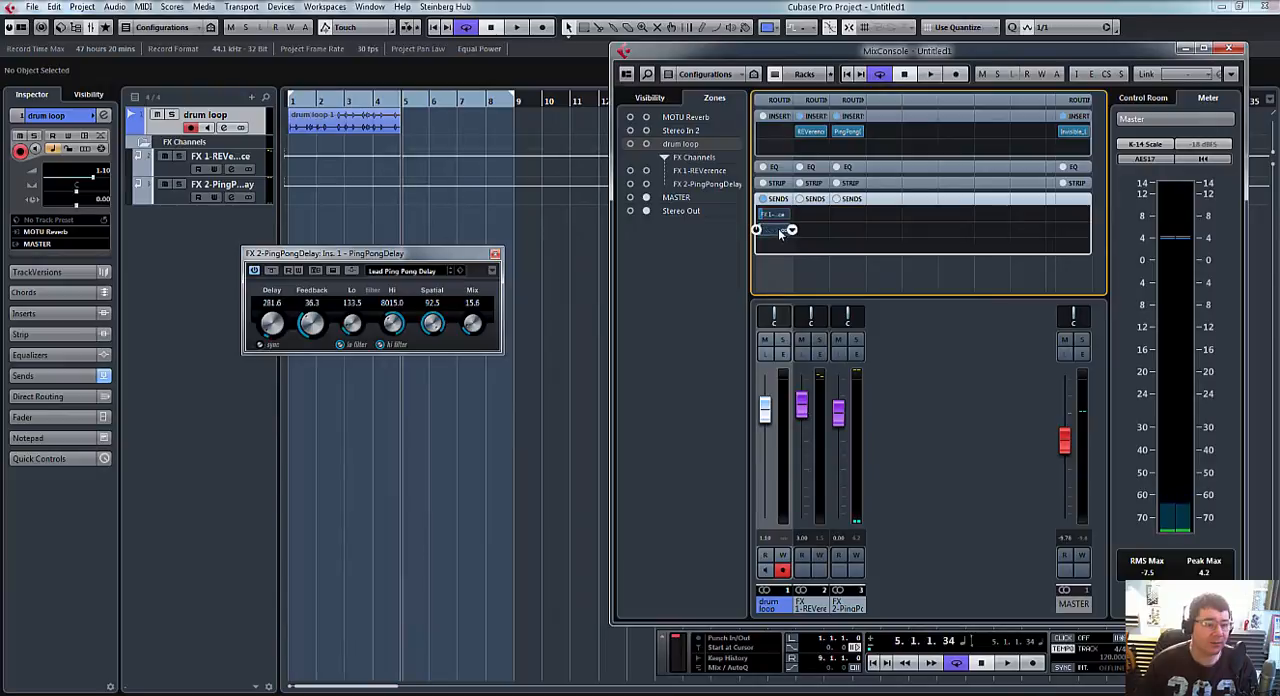
right_click(781, 231)
left_click(798, 249)
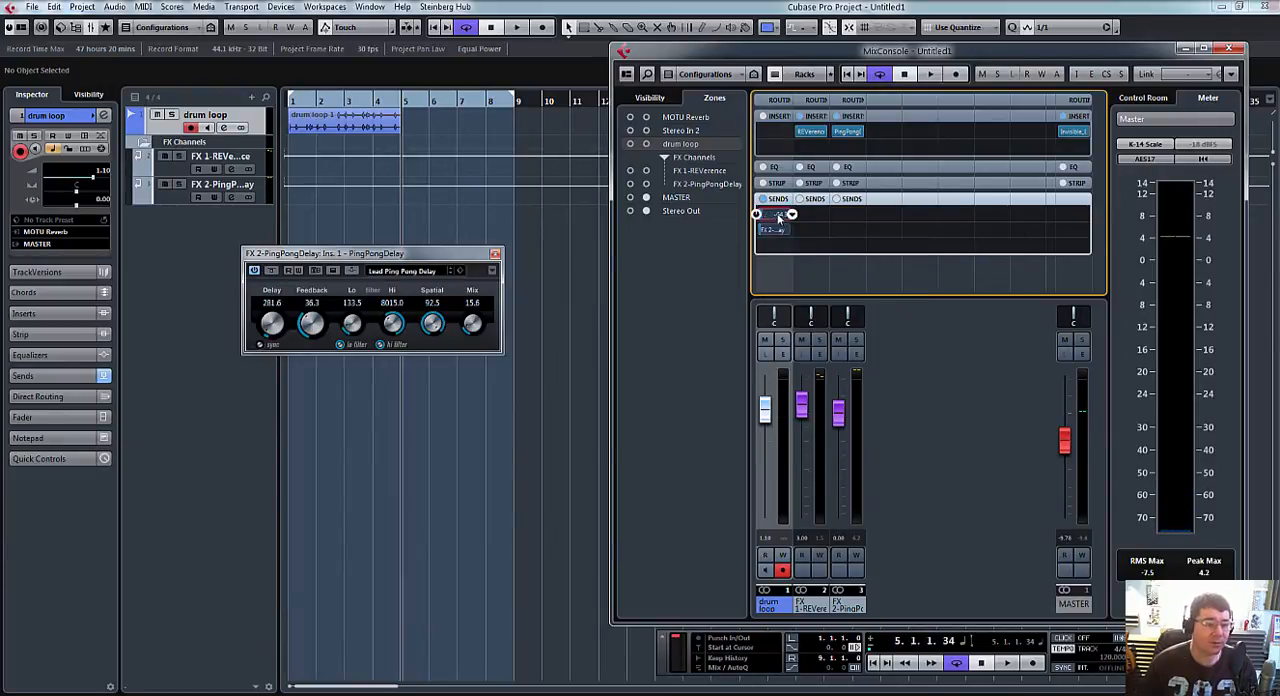
left_click_drag(771, 232, 786, 233)
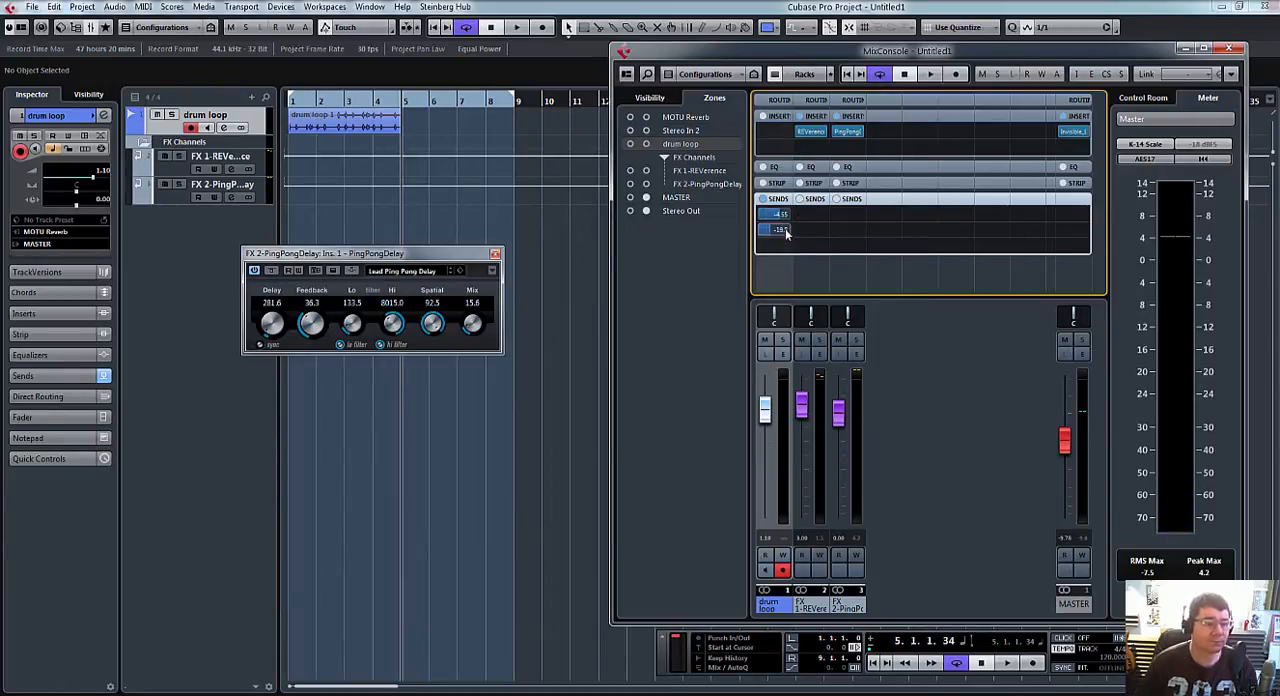
Step: Set the locators to the drum loop event, start cycled playback and close the PingPongDelay effect window
left_click(401, 114)
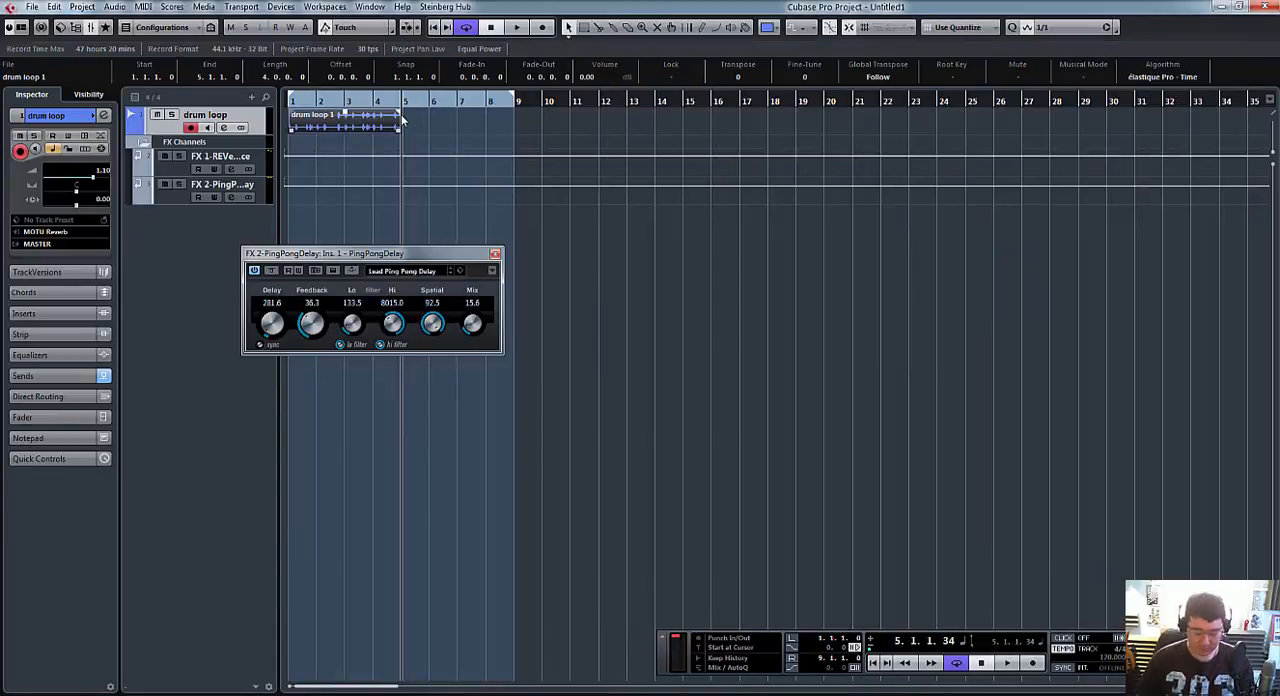
key("p")
key("space")
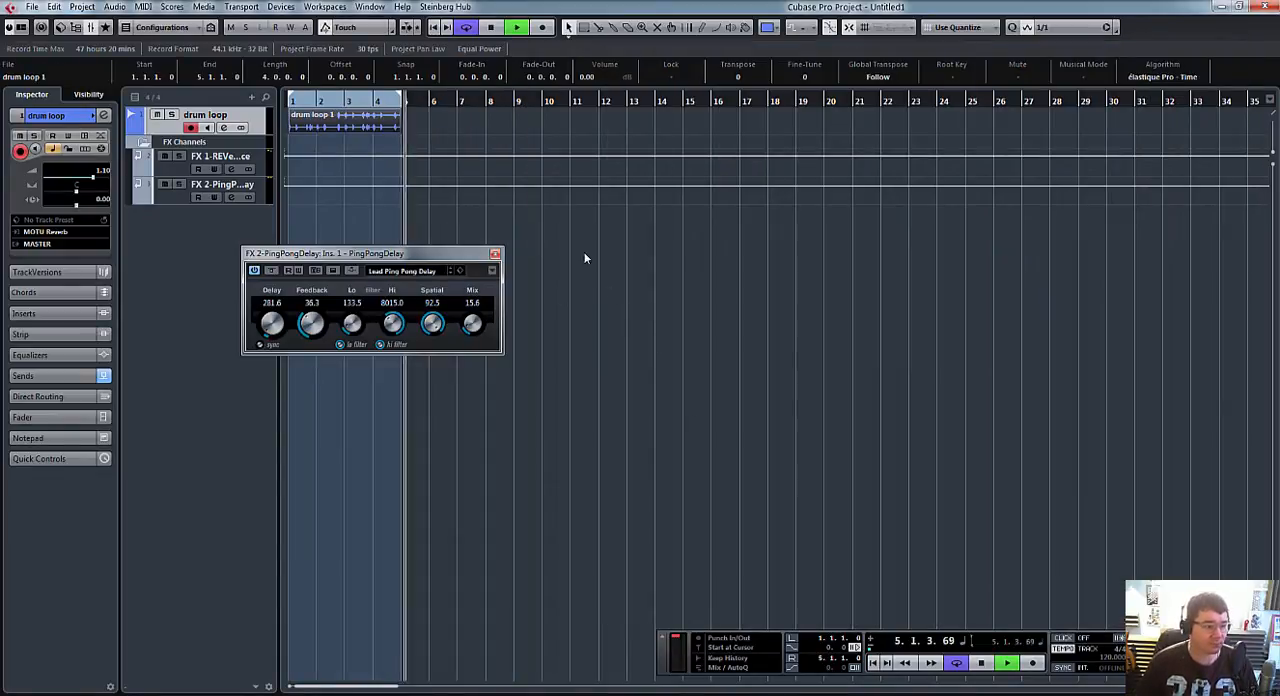
left_click(494, 254)
Step: Replay the loop from the start and examine the drum loop and FX channel levels in the mixer
left_click(872, 662)
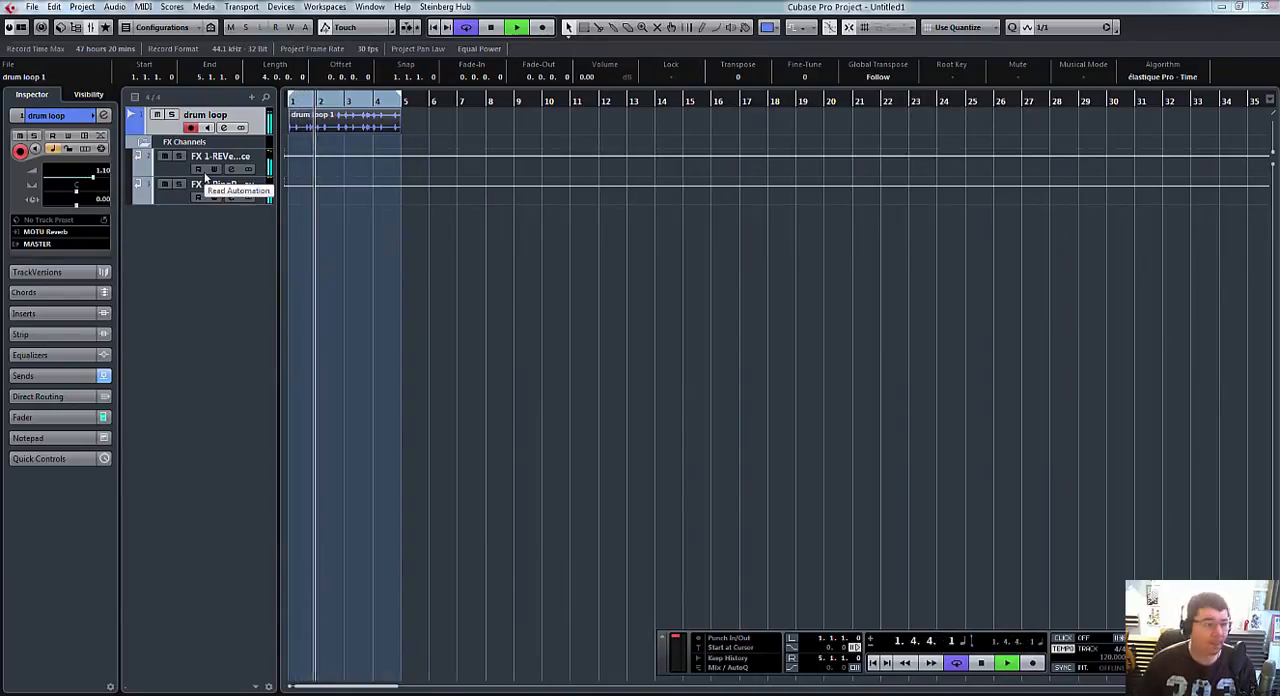
key("F3")
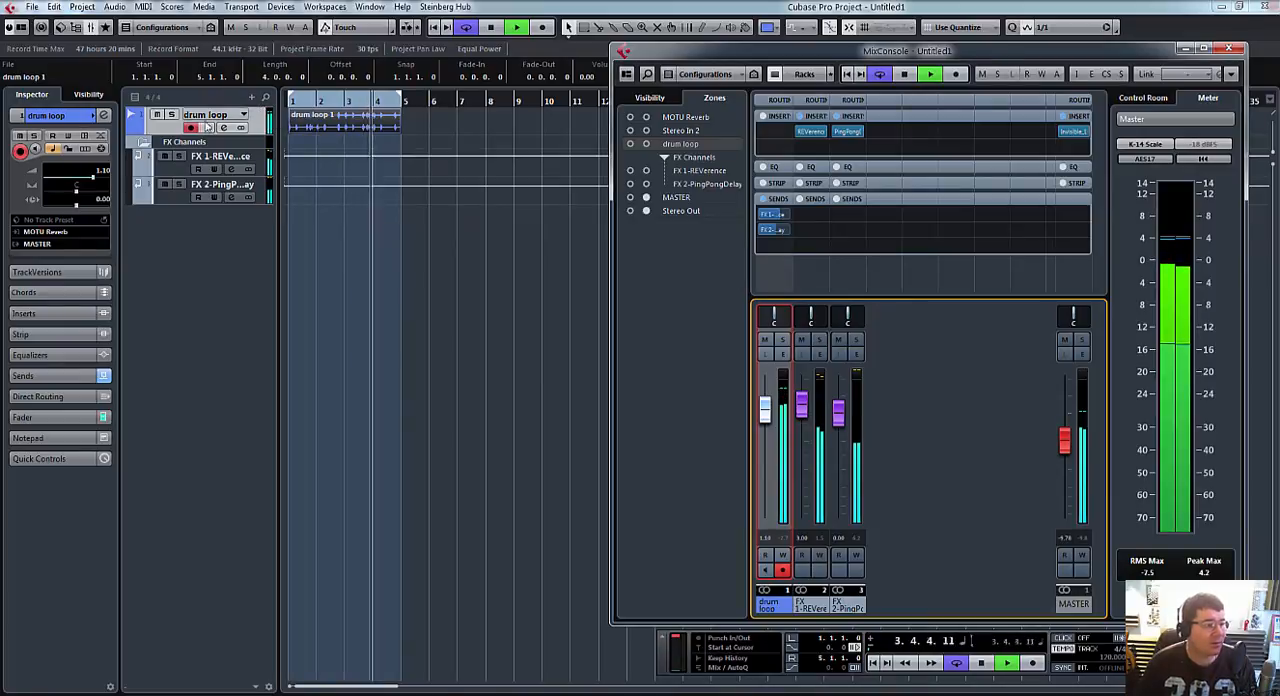
key("space")
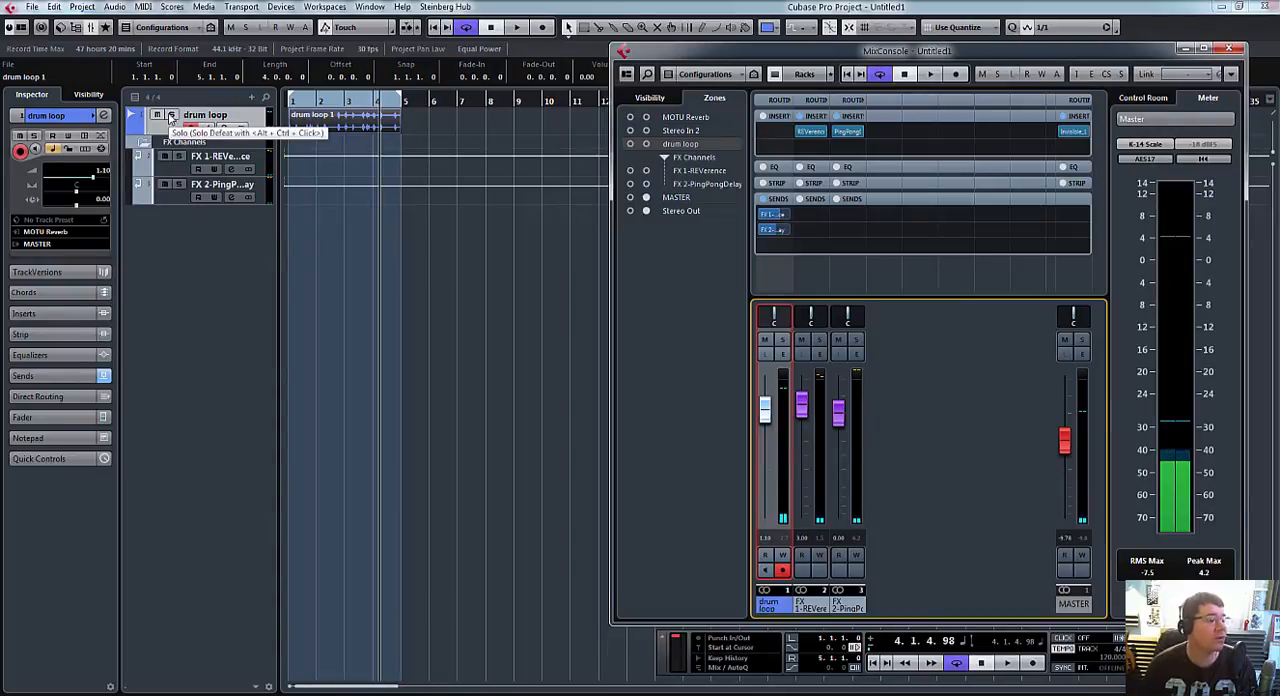
Step: Solo the drum loop track with the mixer closed and audition it on its own
left_click(171, 116)
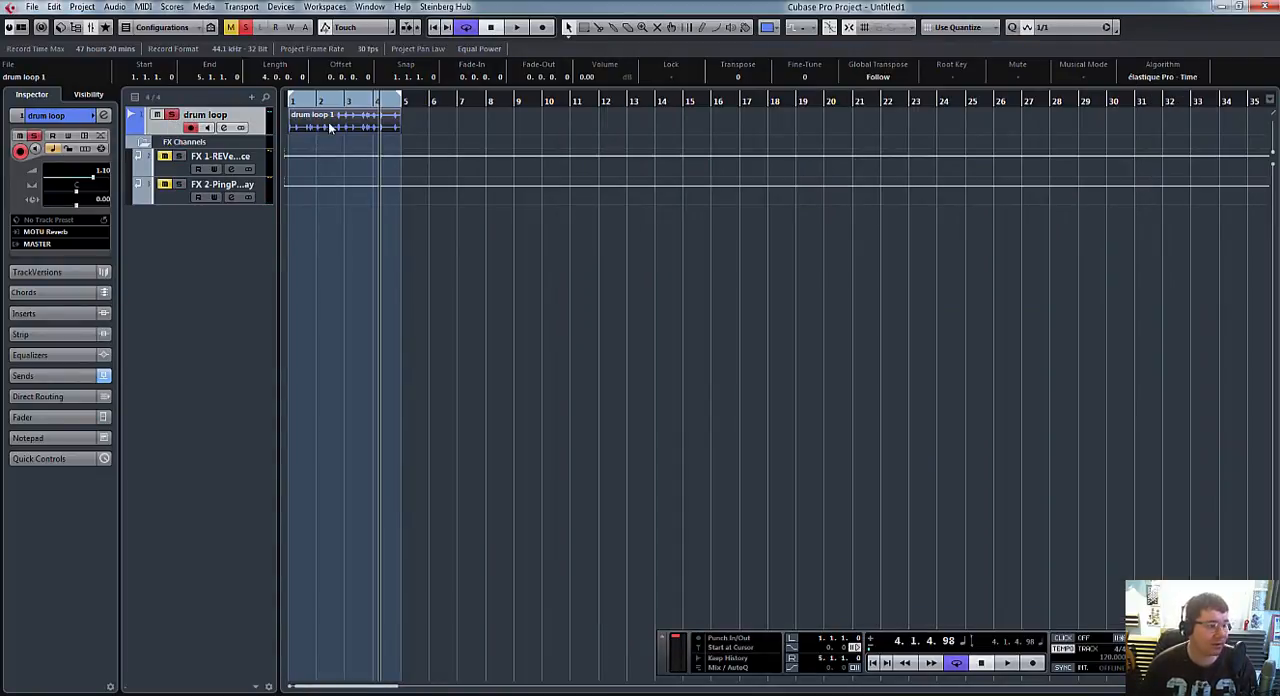
key("space")
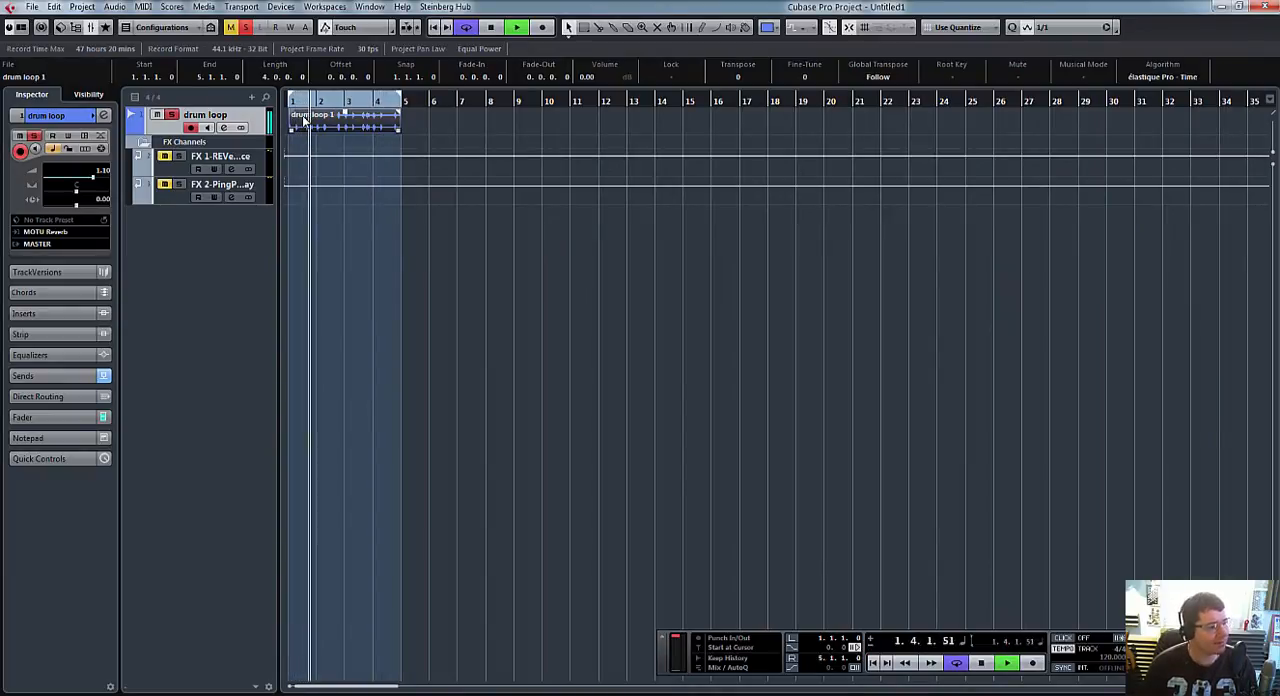
key("space")
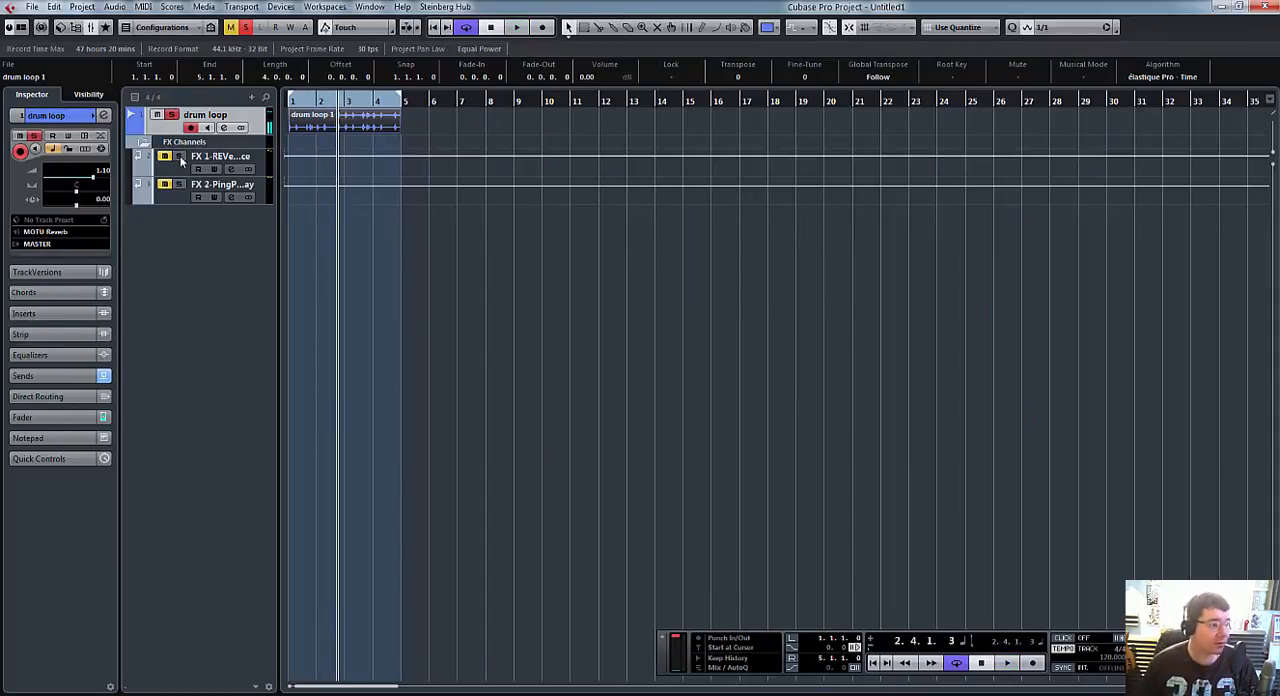
Step: Enable solo defeat on both FX tracks, audition the soloed drum loop with them, and disable solo defeat again
left_click(180, 158)
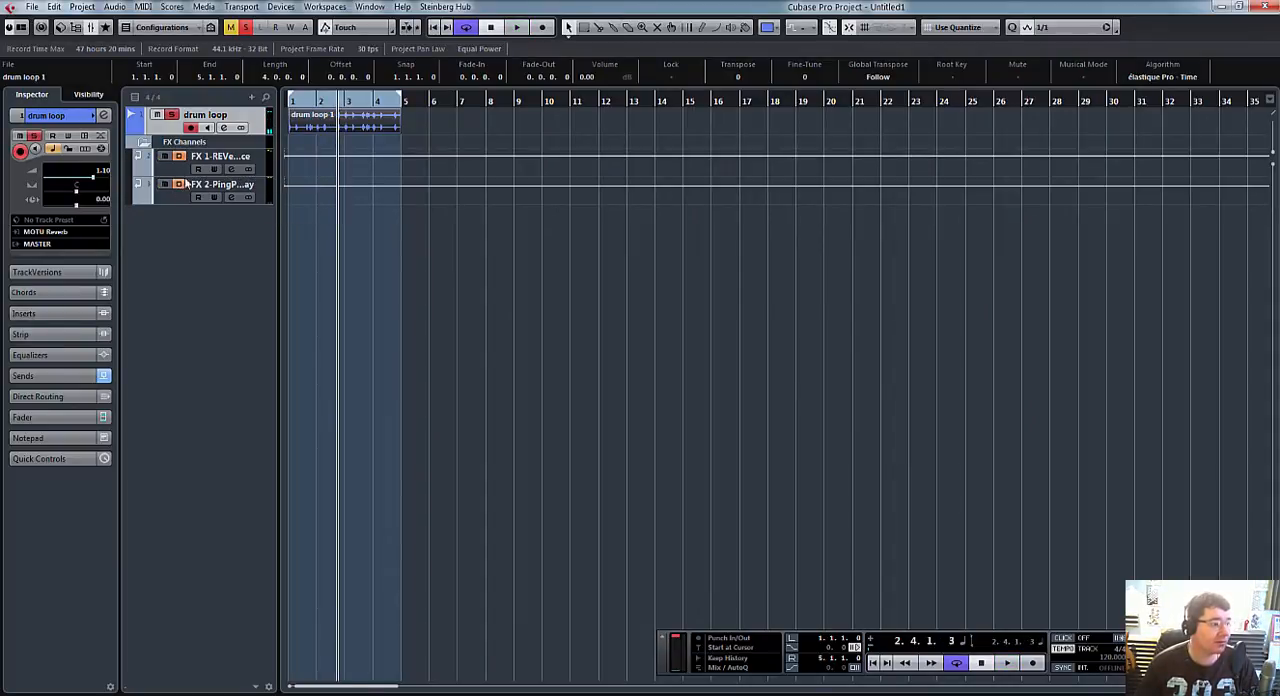
key("space")
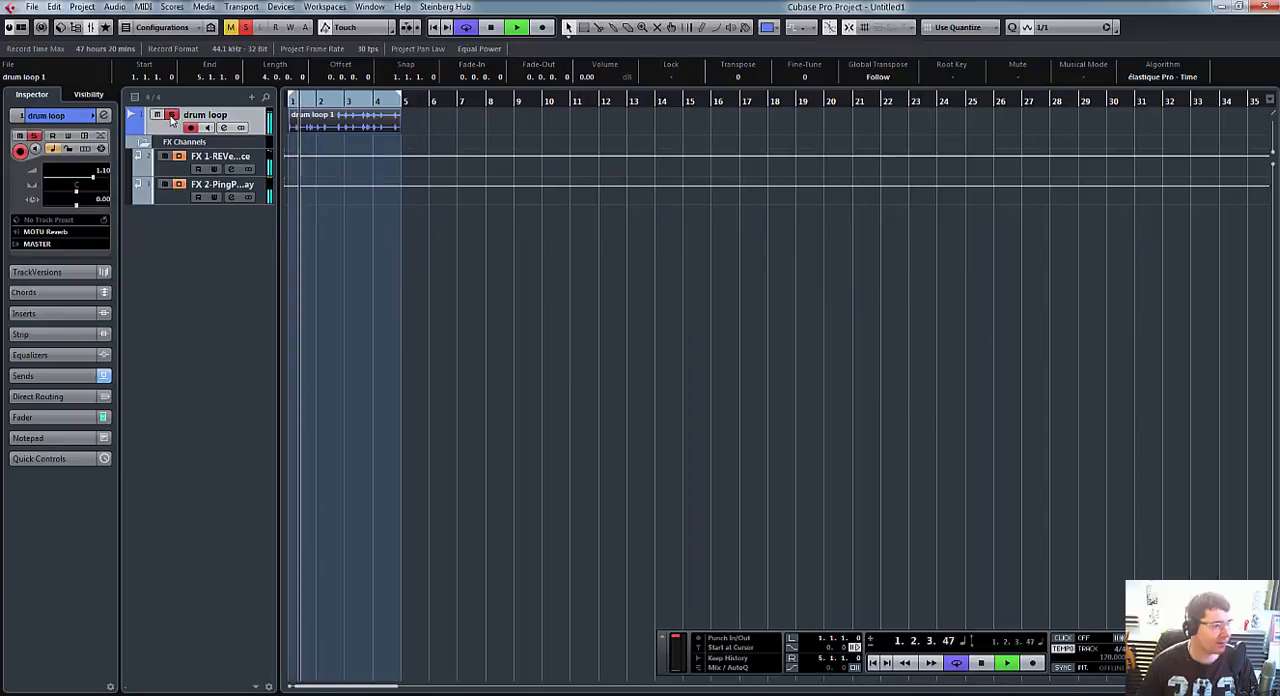
left_click(164, 156)
left_click(180, 185)
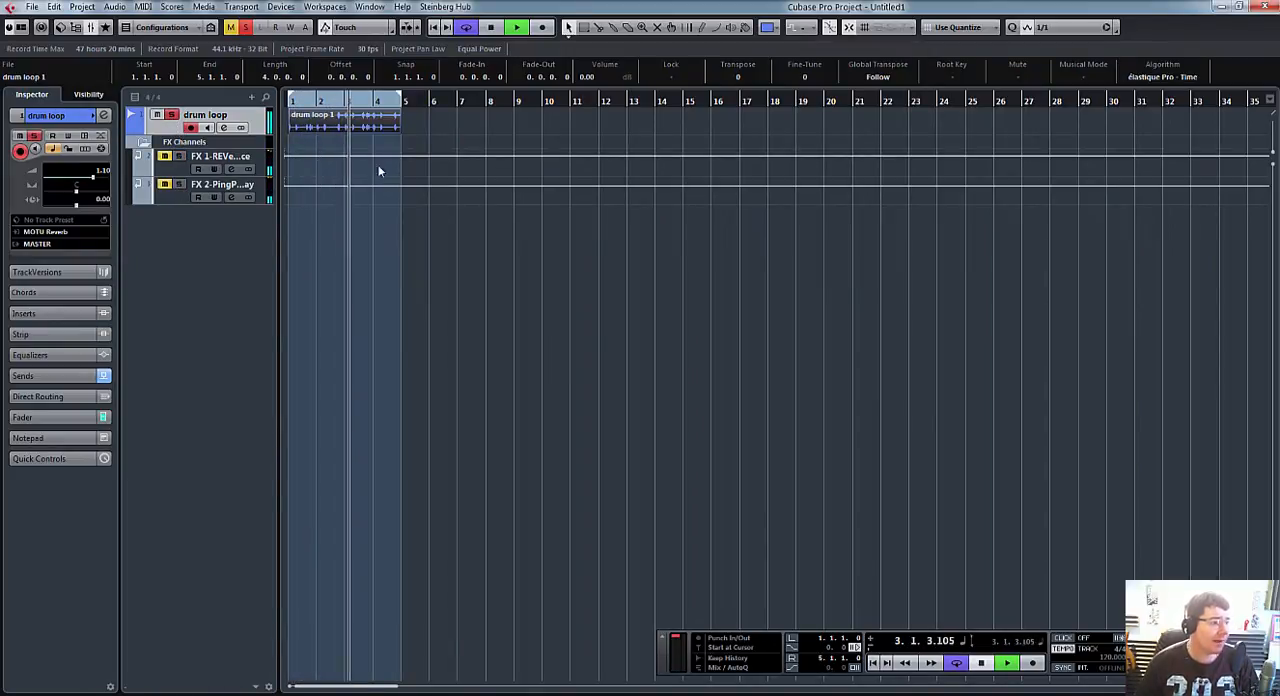
key("space")
Step: Increase the drum loop track's height and deactivate all solo and mute states in the project
left_click_drag(259, 133, 260, 174)
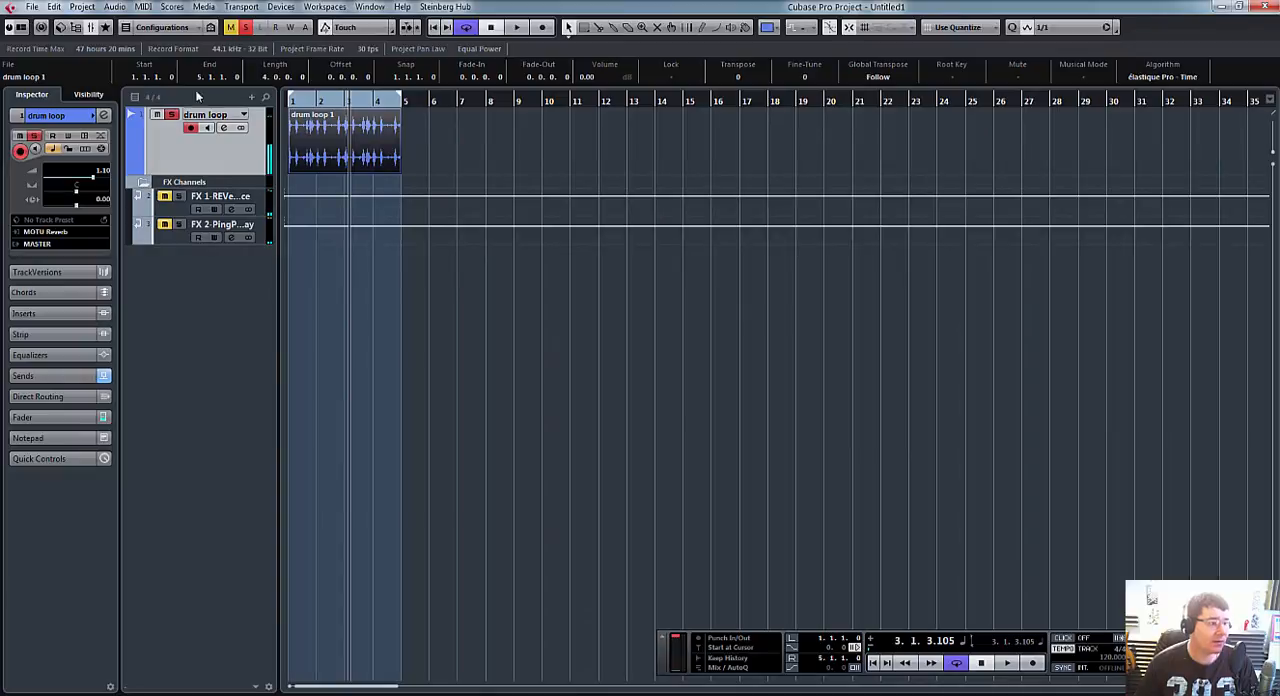
left_click(245, 27)
left_click(231, 28)
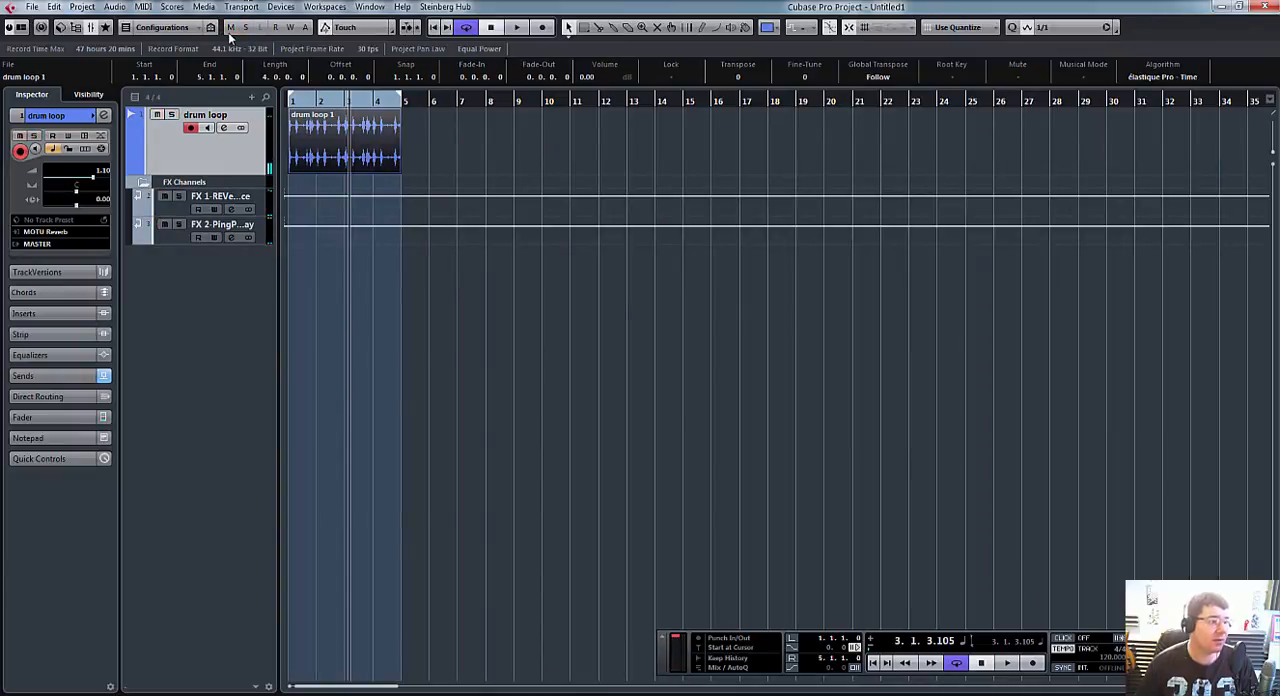
Step: Toggle solo on the drum loop track, leave it soloed, and check the linked channel solos in the mixer
left_click(171, 116)
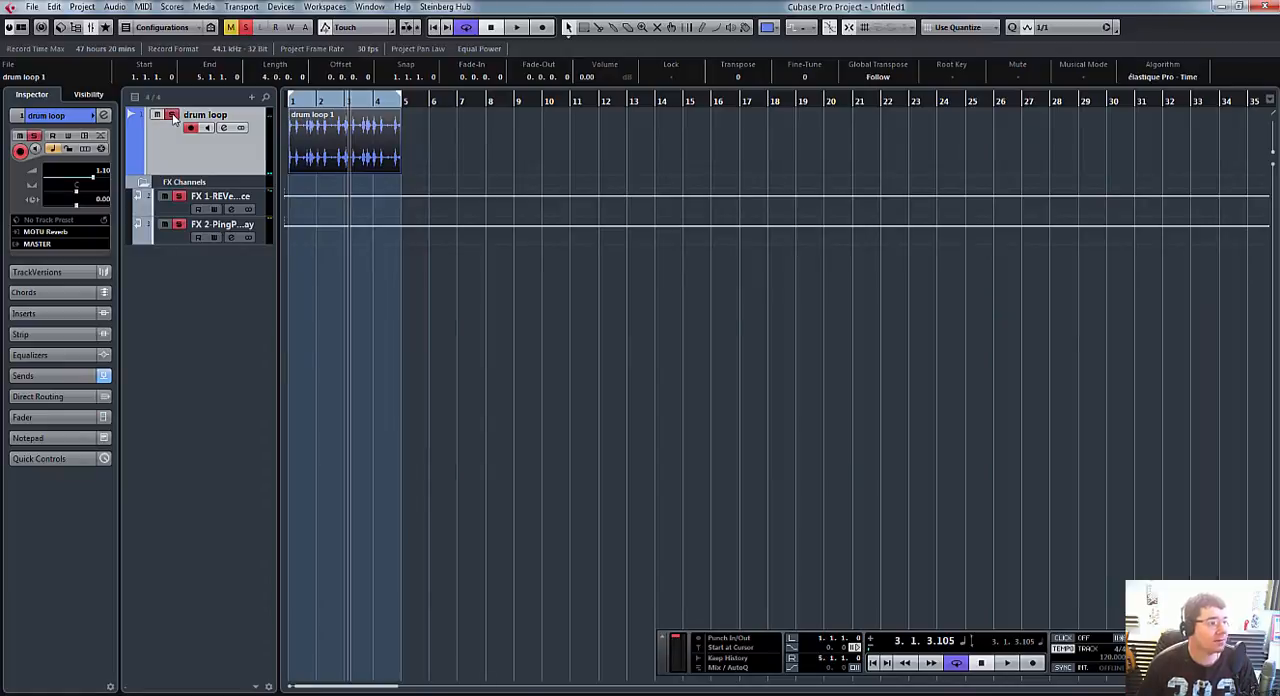
left_click(171, 116)
left_click(171, 116)
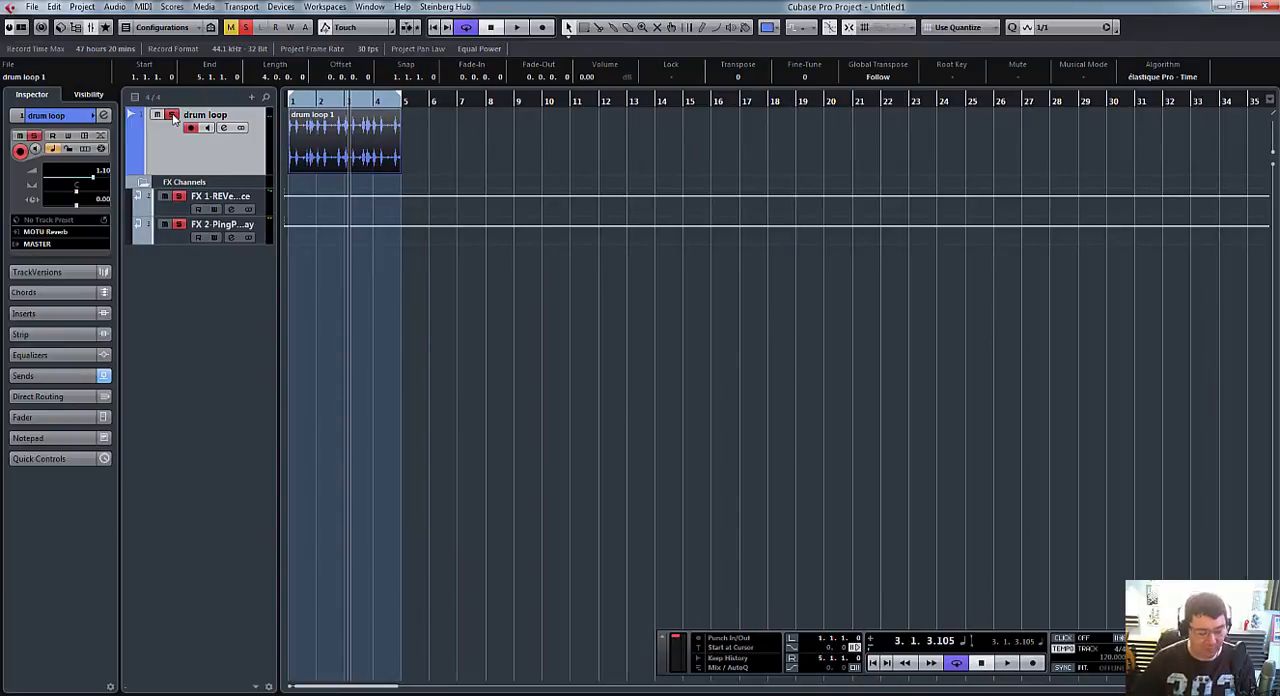
key("F3")
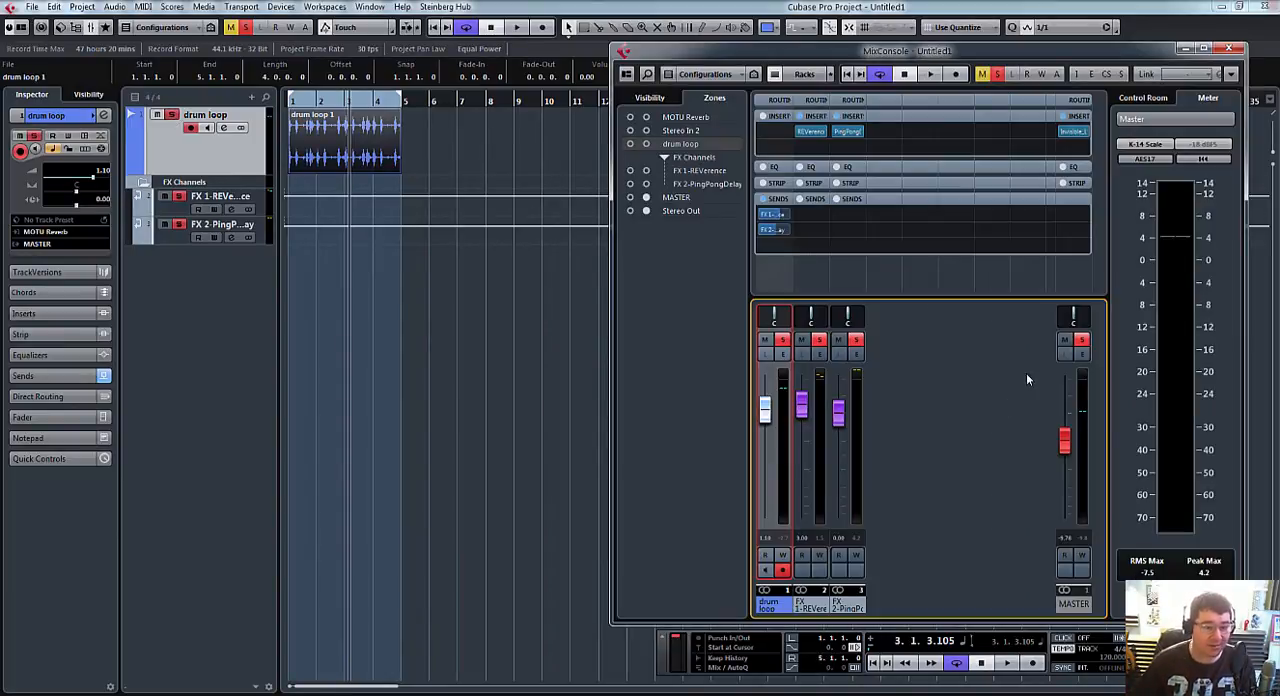
Step: Deactivate all solo states, solo the drum loop again from the mixer, and return to its track with the mixer closed
left_click(245, 30)
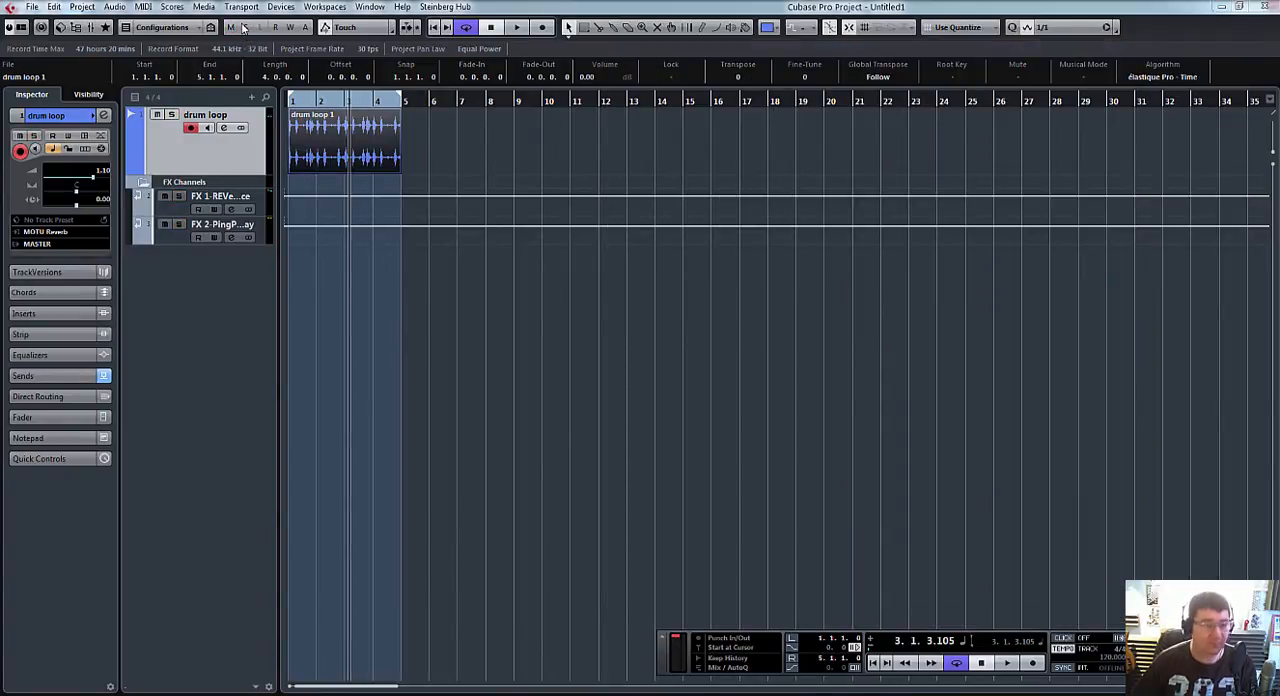
key("F3")
left_click(783, 340)
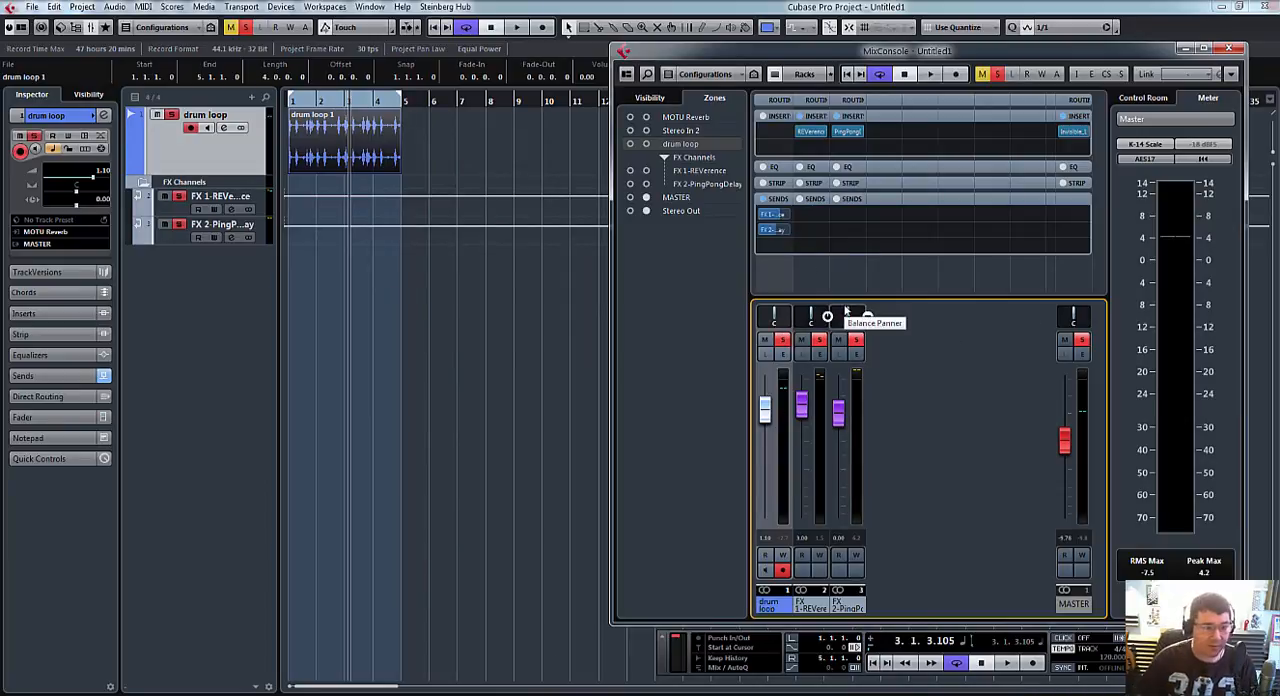
key("F3")
left_click(172, 115)
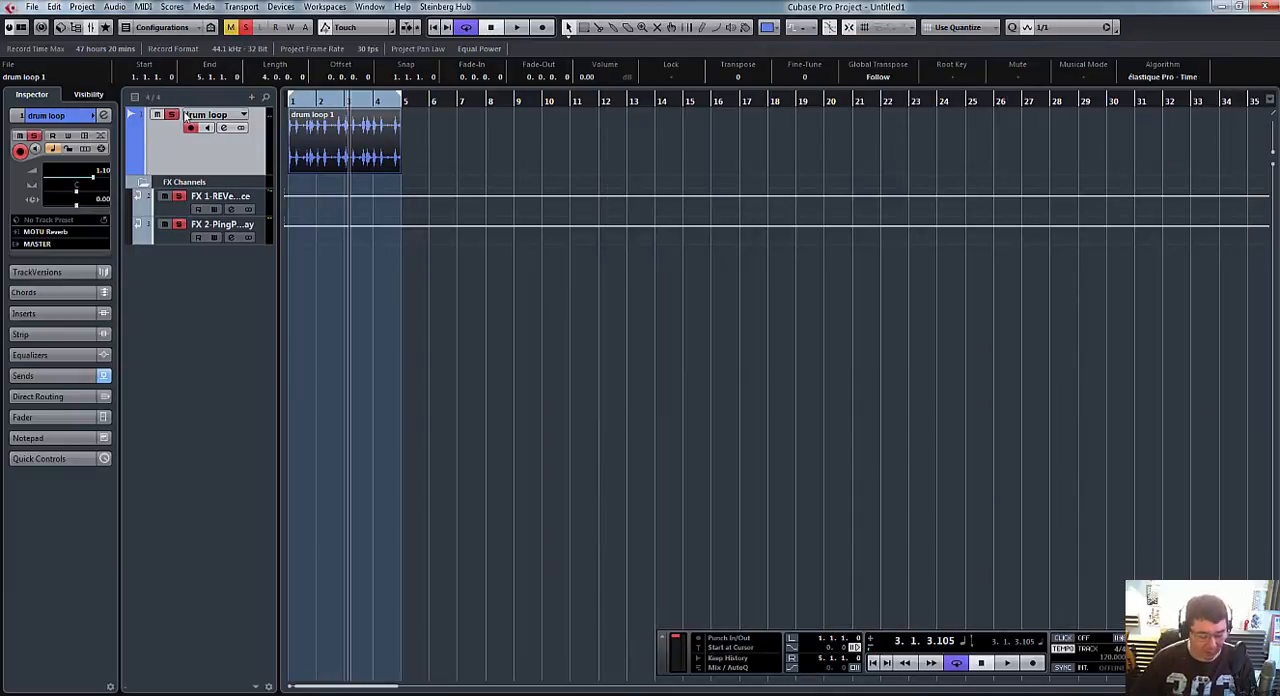
Step: Reopen the mixer and toggle the REVerence and PingPongDelay channels between muted and soloed alongside the soloed drum loop
key("F3")
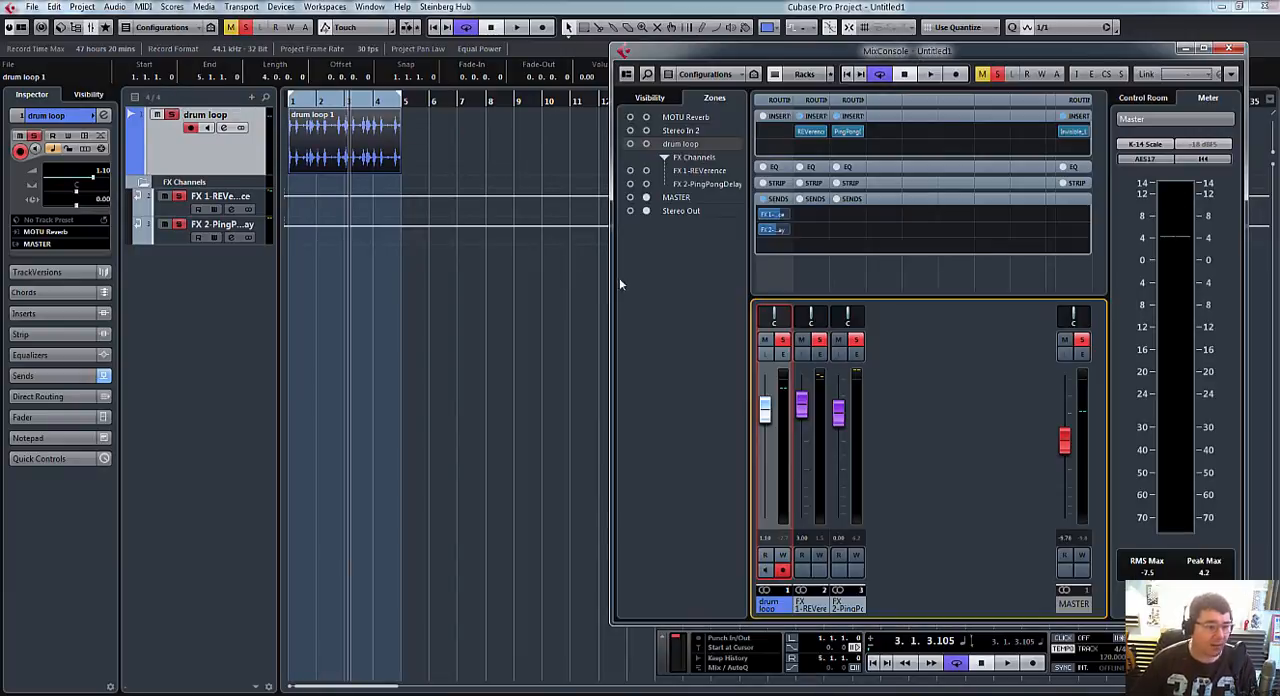
left_click(819, 341)
left_click(851, 342)
left_click(804, 342)
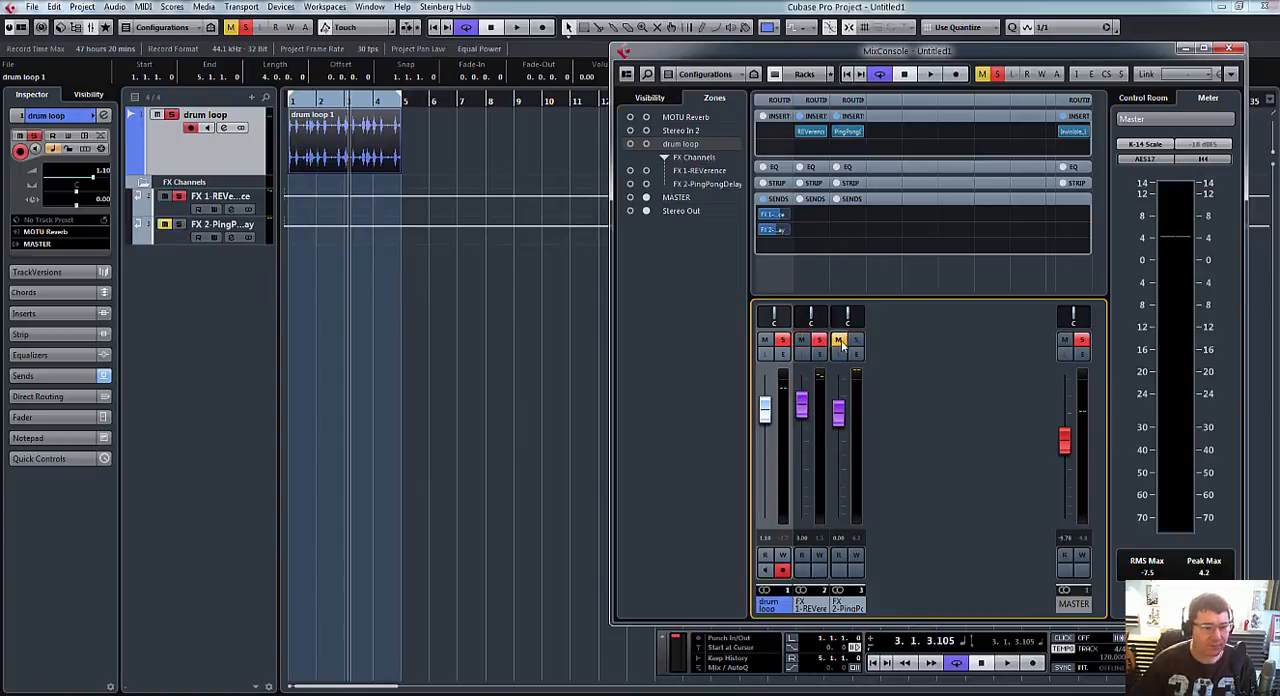
left_click(840, 342)
left_click(820, 342)
left_click(843, 343)
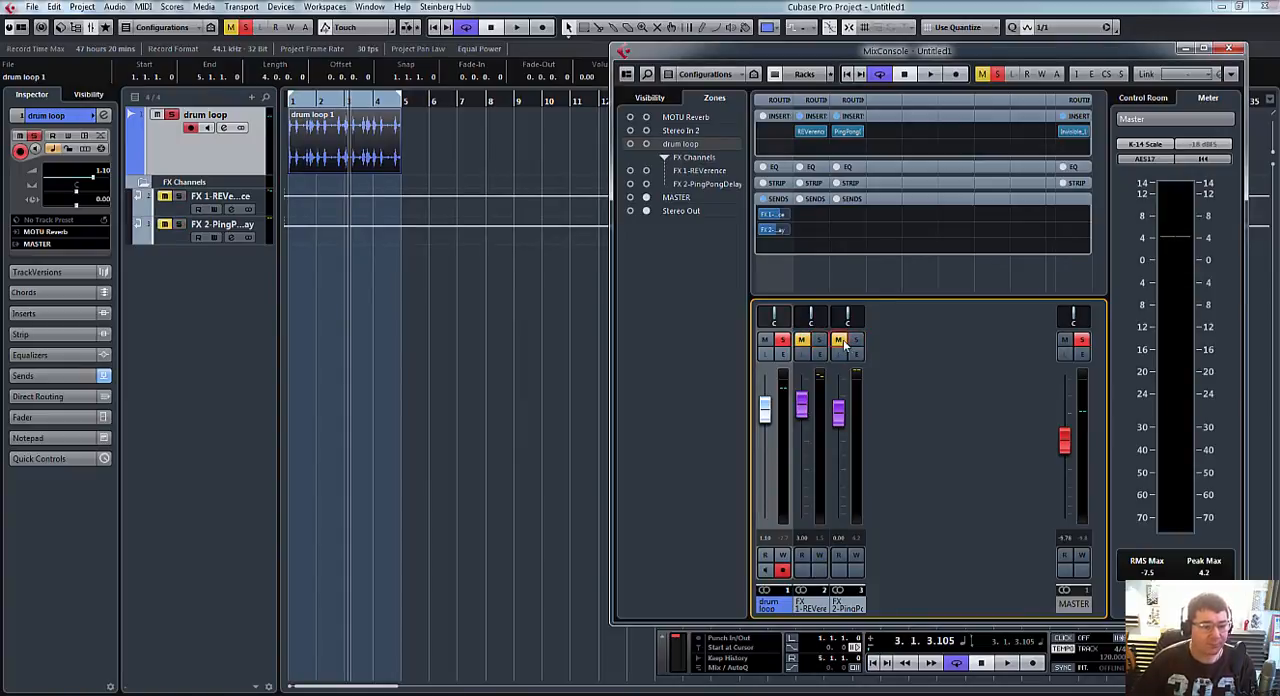
left_click(841, 342)
left_click(808, 342)
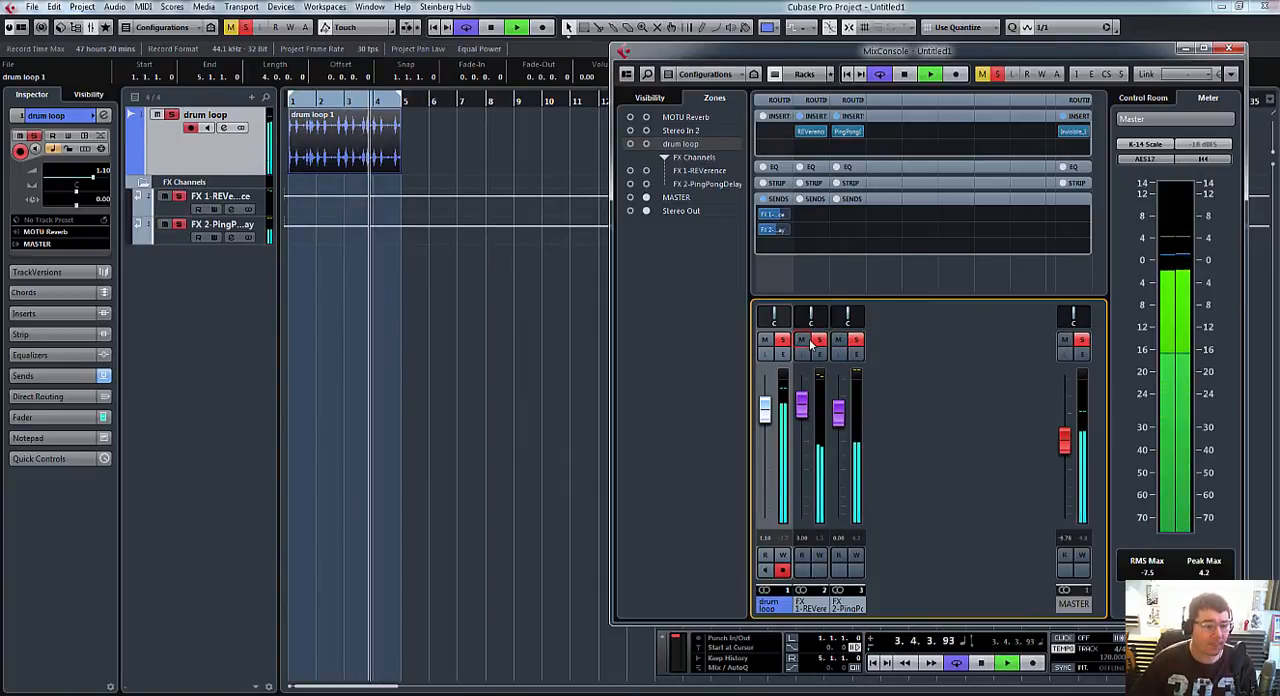
Step: Stop playback and lower the drum loop's PingPongDelay send and channel fader, bringing the fader down to -77.4 dB
key("space")
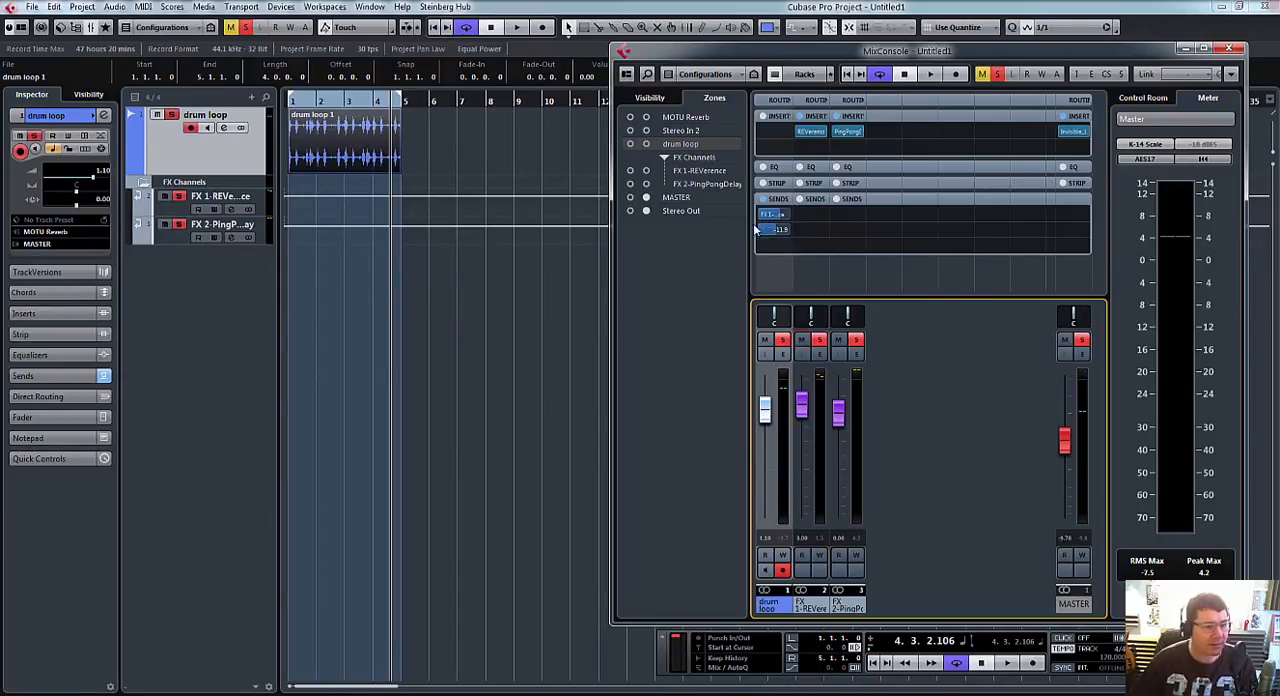
left_click_drag(774, 232, 760, 229)
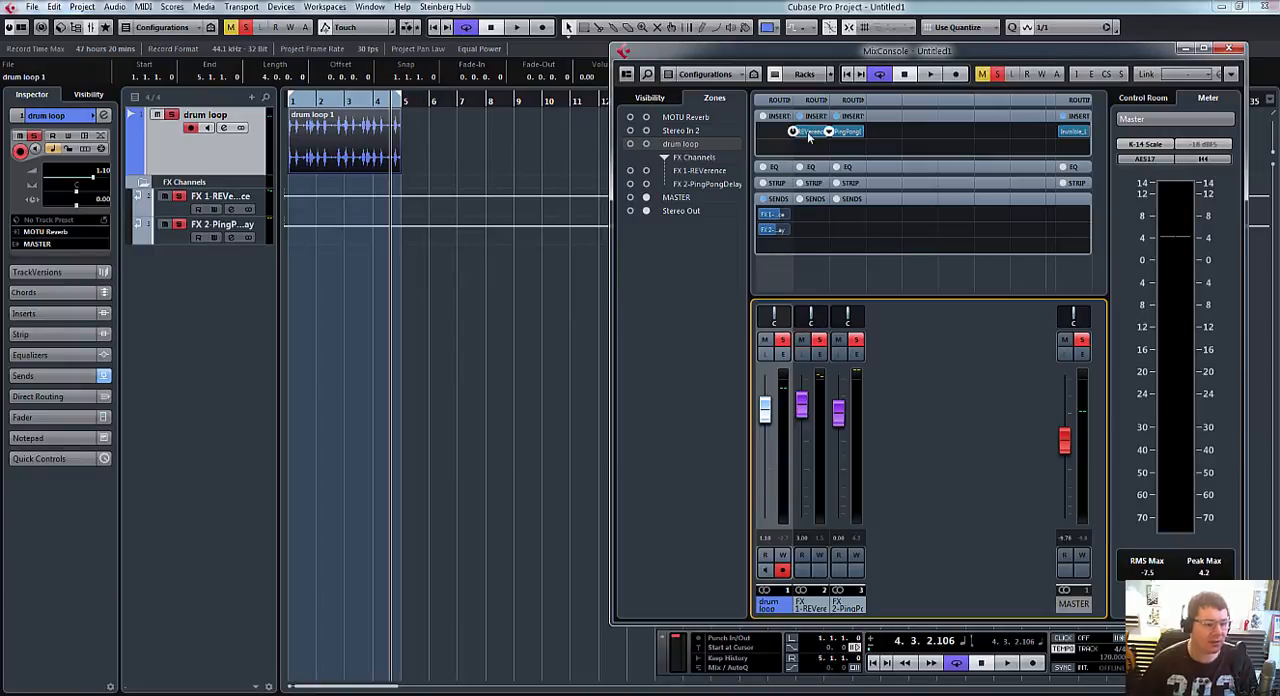
left_click_drag(765, 403, 776, 518)
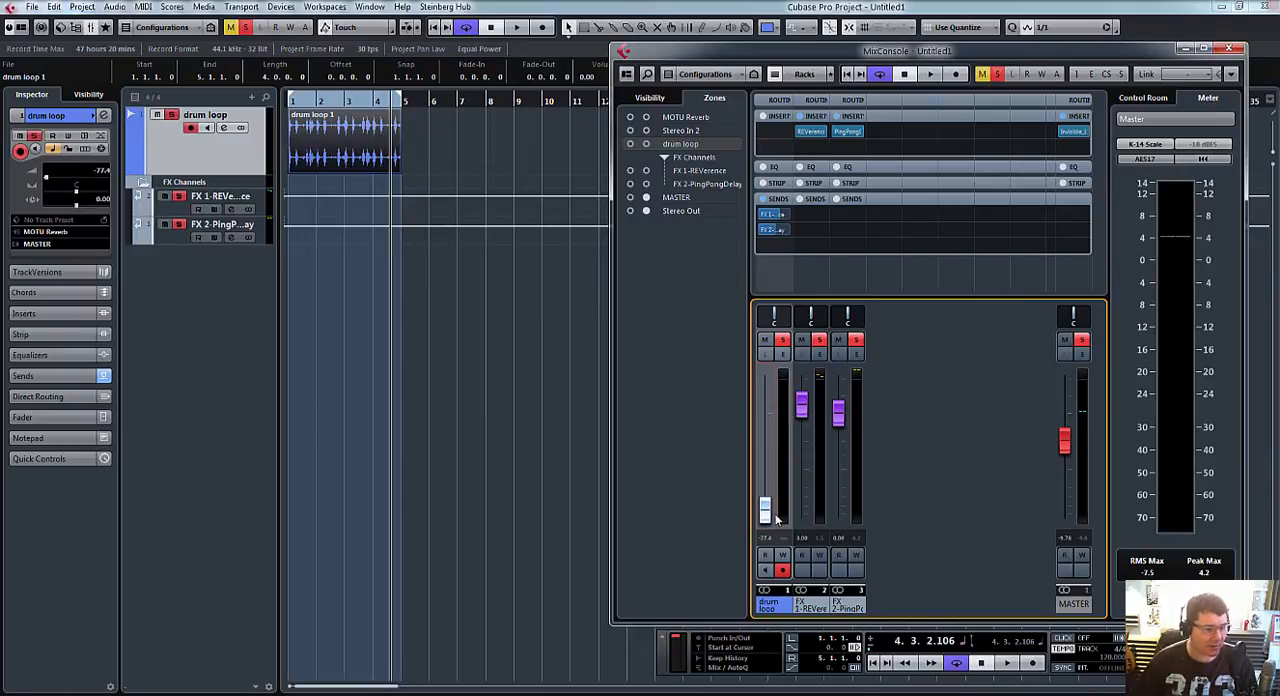
Step: Raise the drum loop's PingPongDelay send to about -8.9 dB and its channel fader to -1.76 dB, and hide the transport
left_click_drag(768, 230, 793, 234)
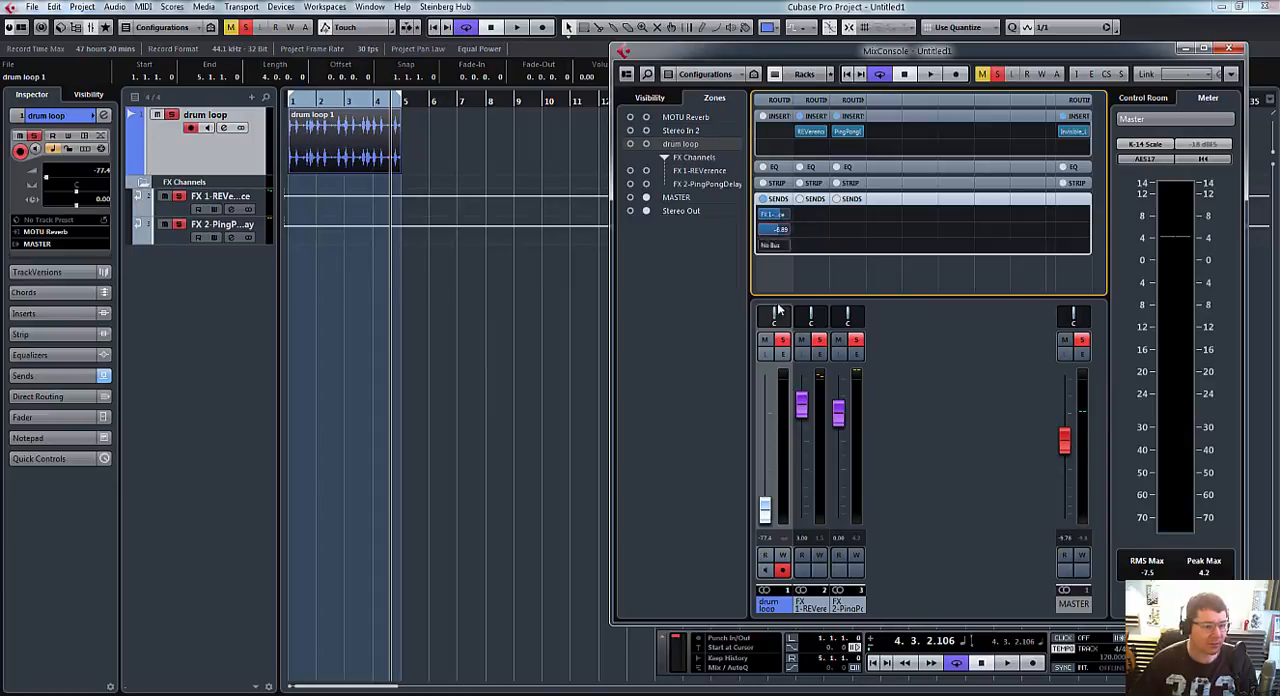
left_click_drag(765, 515, 775, 417)
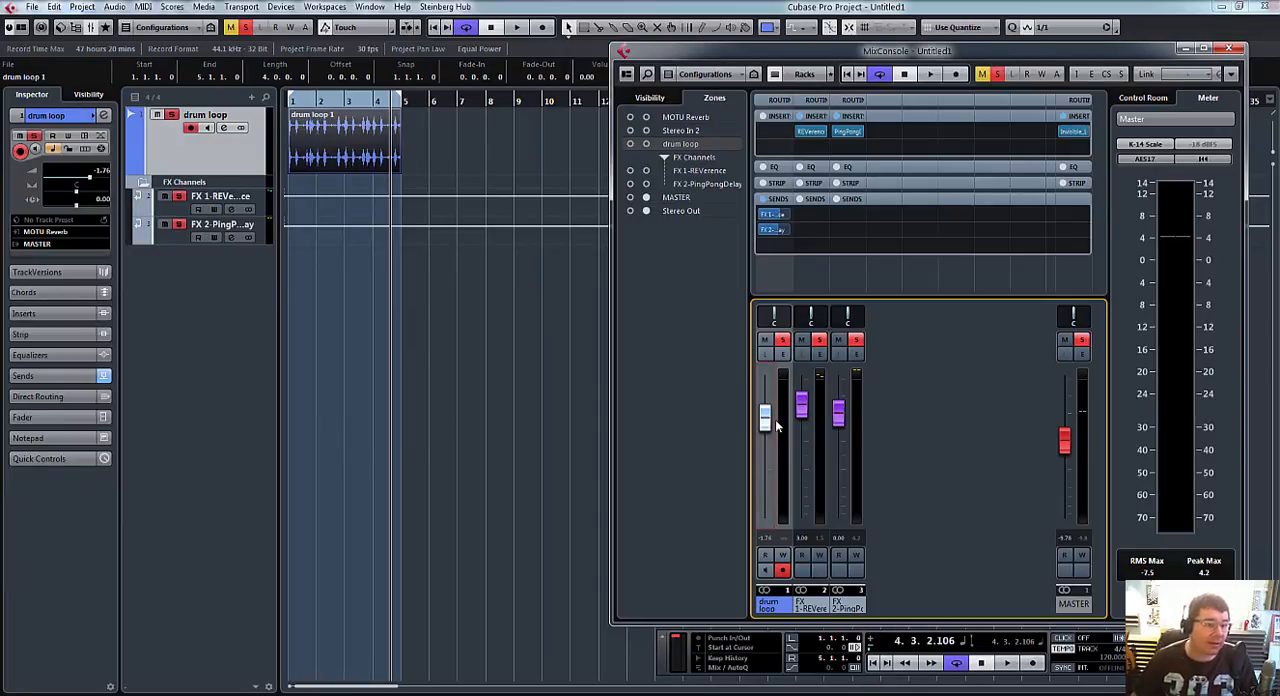
mouse_move(786, 222)
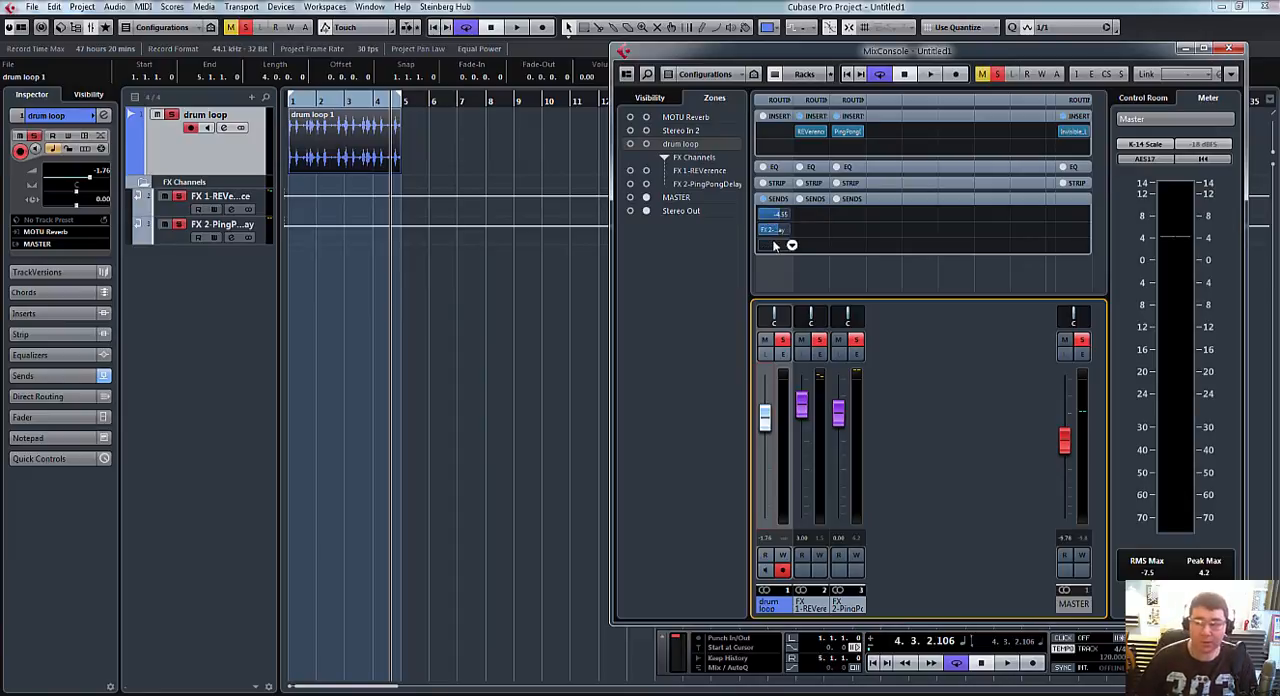
key("F2")
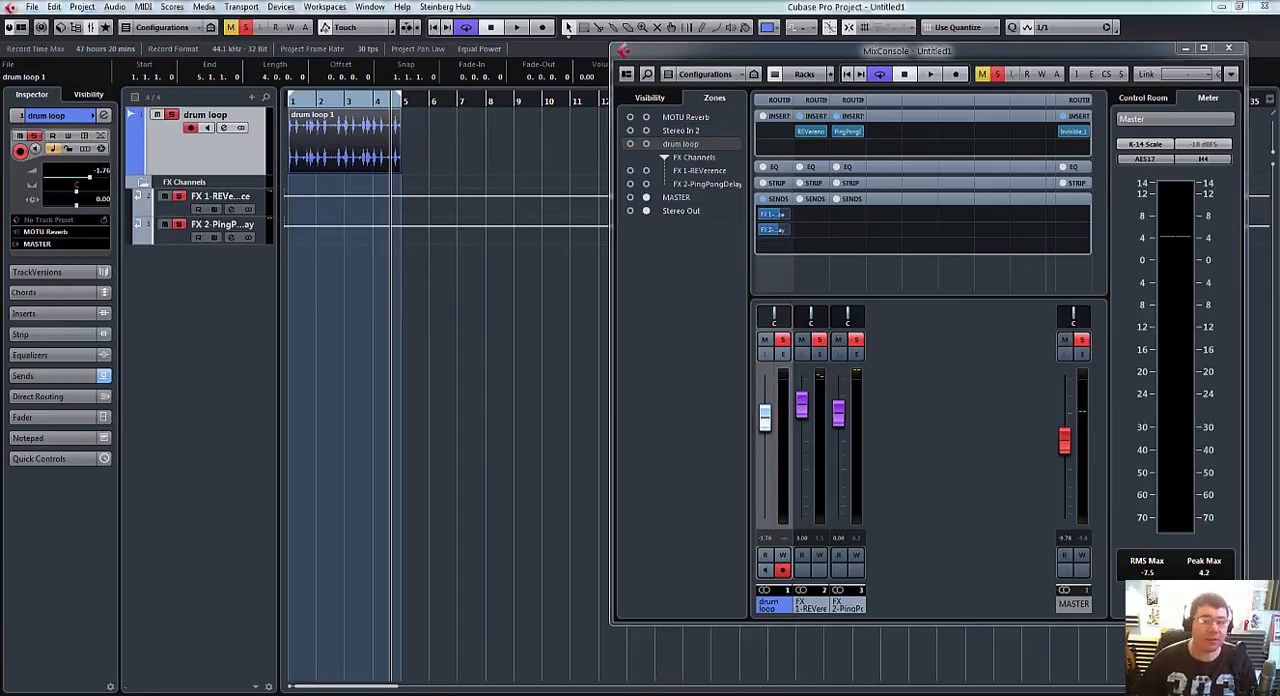